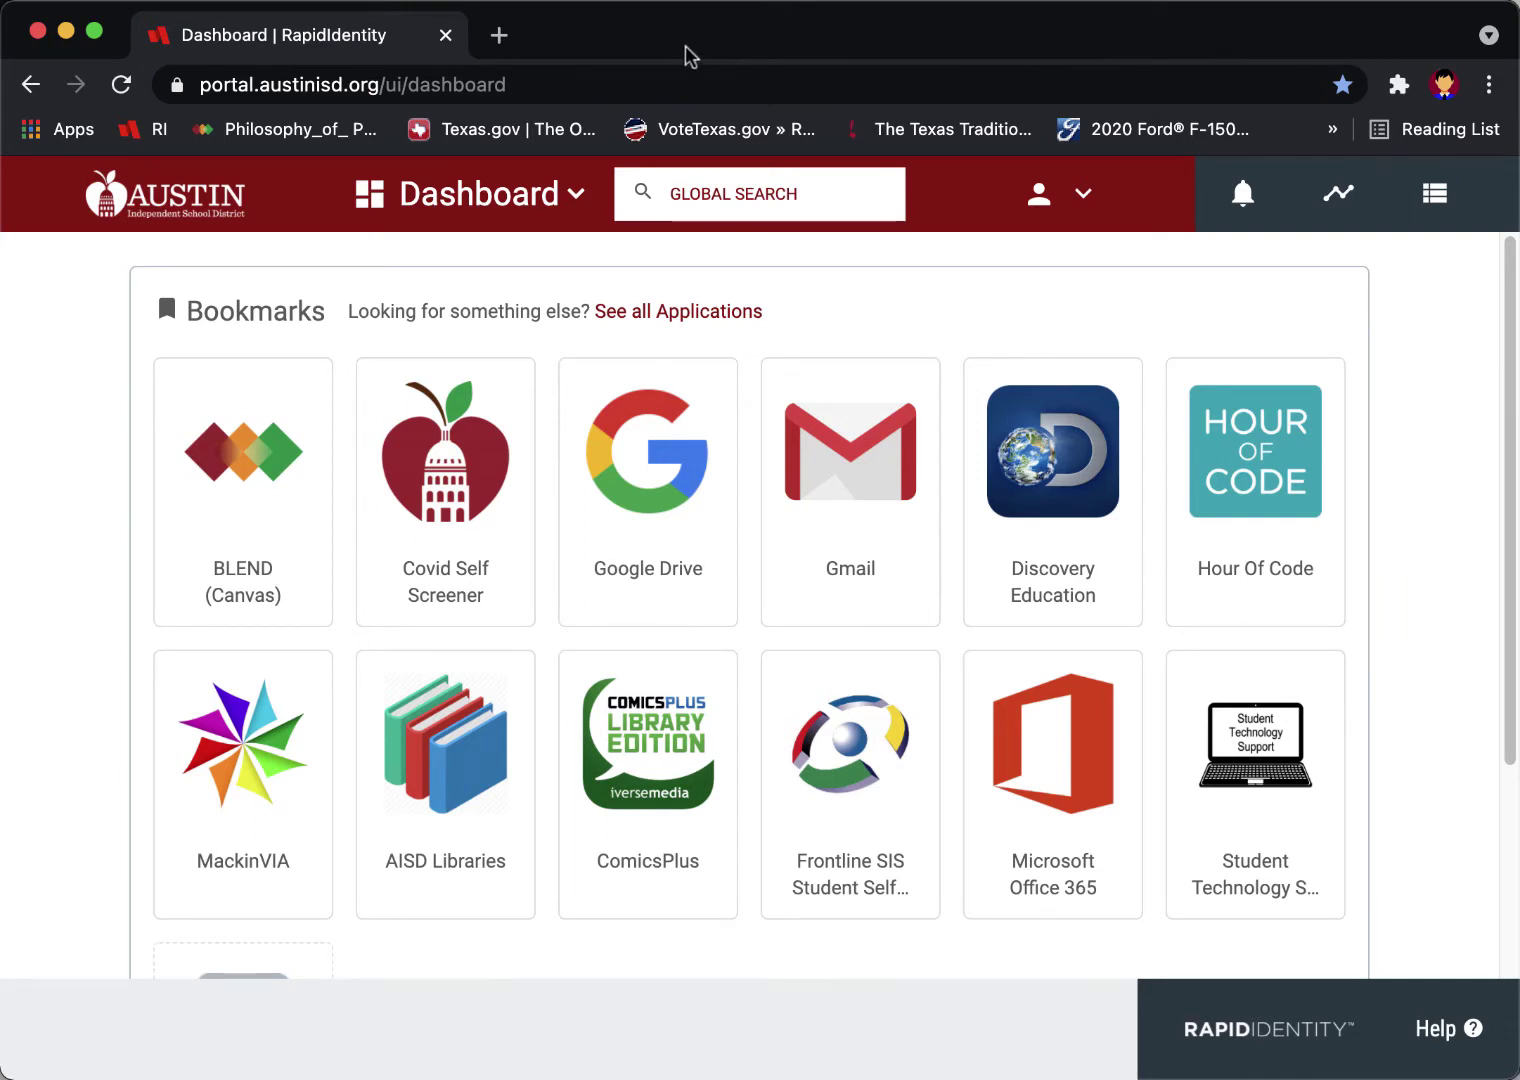
- Search the web for "screencastify" in a new browser tab and open the official Screencastify website
click(498, 38)
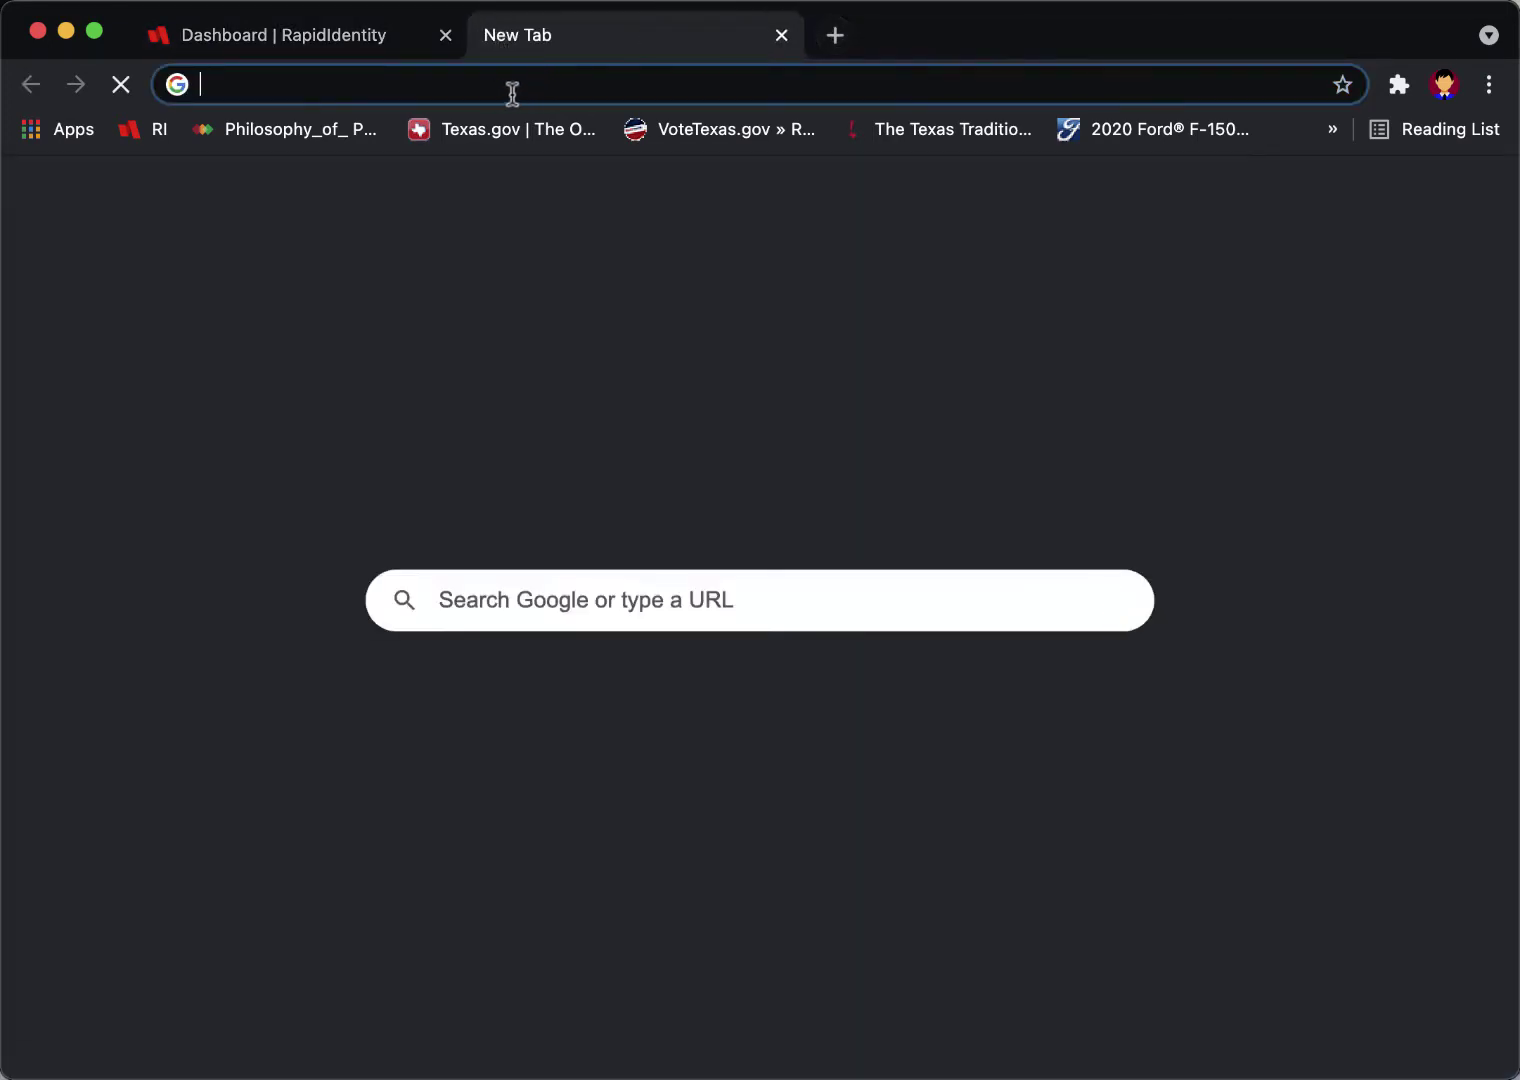
click(495, 90)
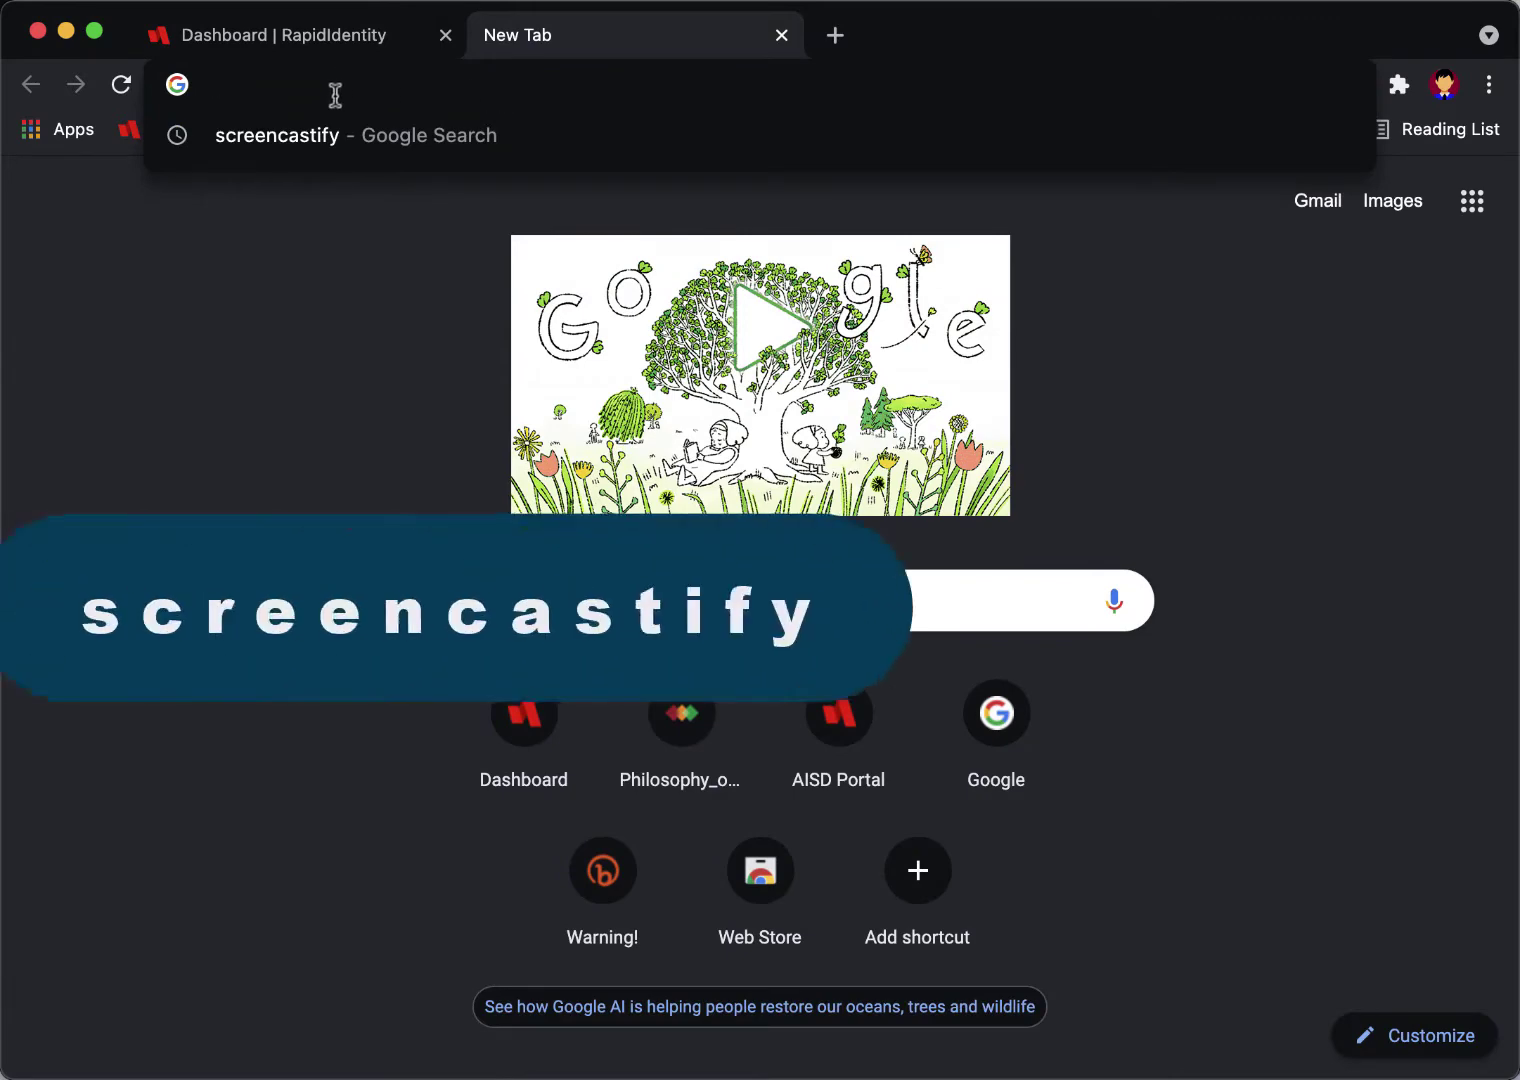
text(screencastify)
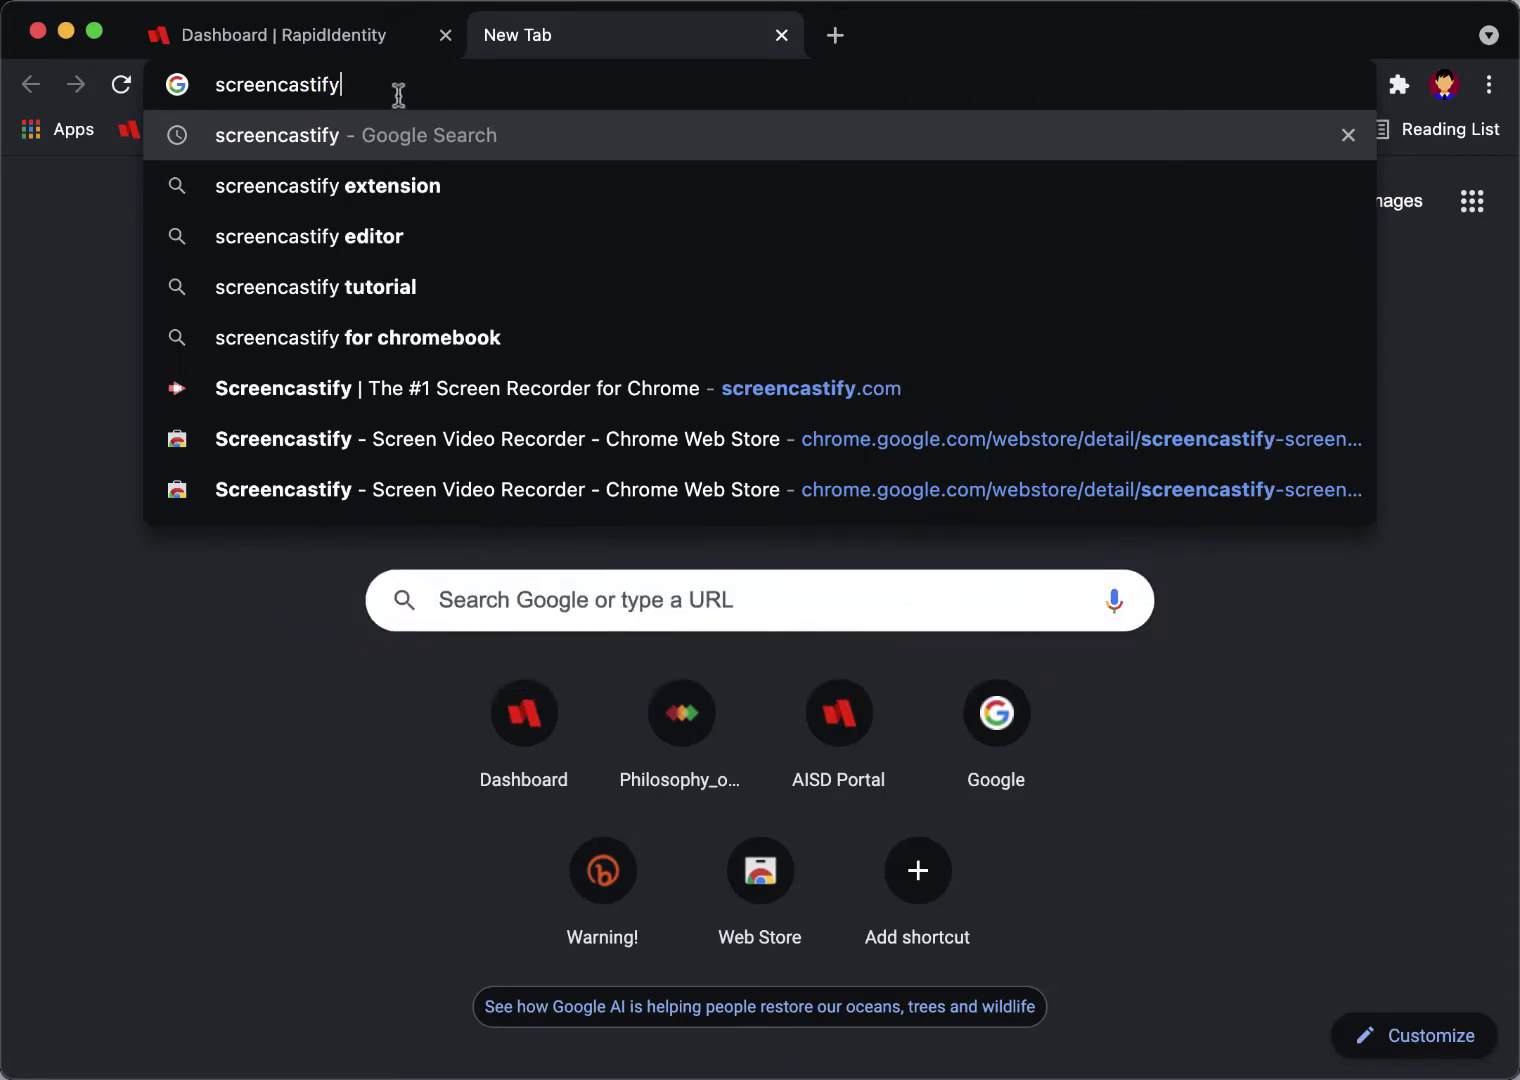
key(Return)
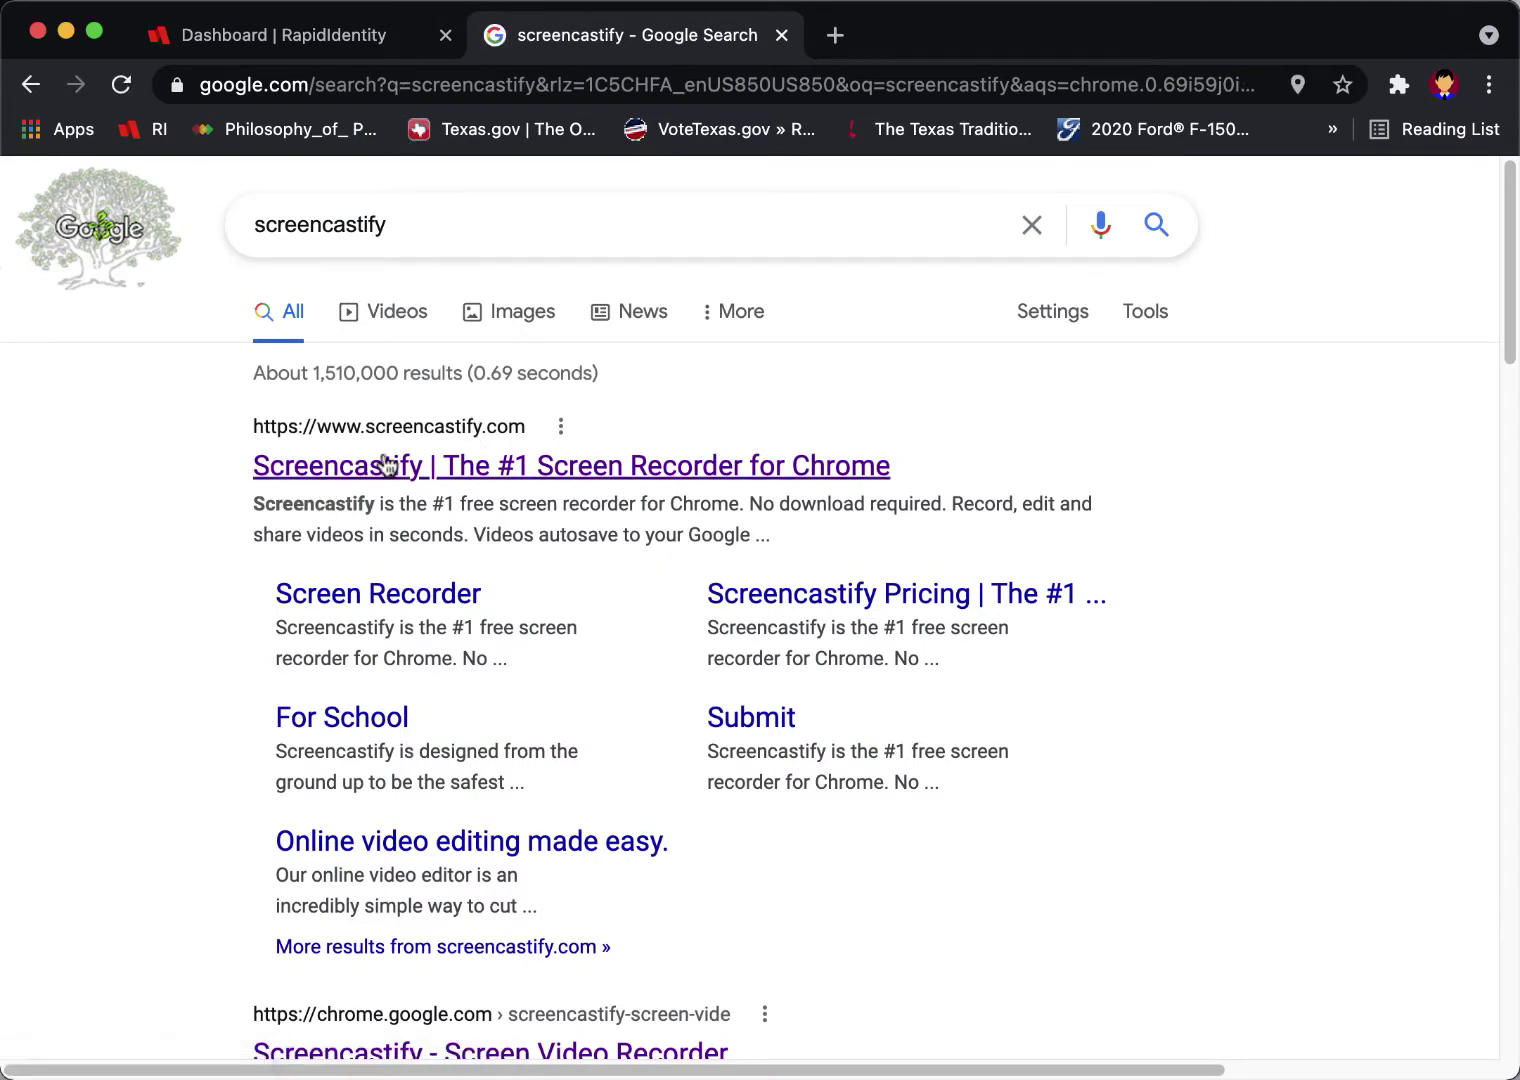
click(396, 477)
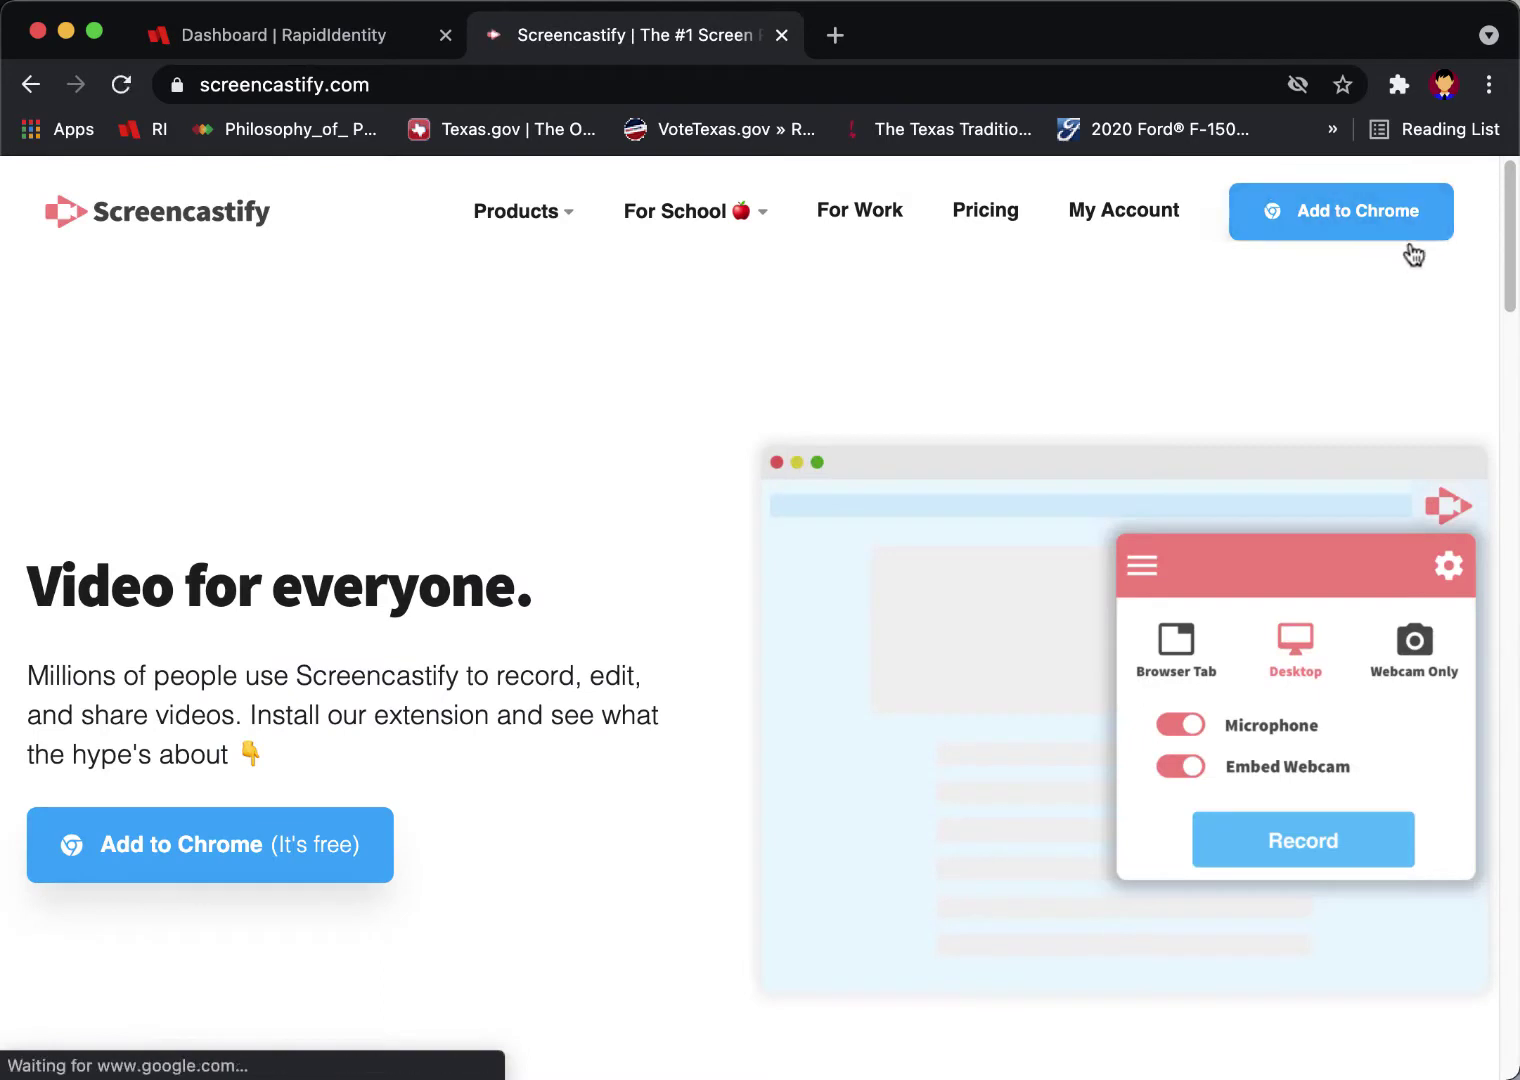
- Install the Screencastify - Screen Video Recorder extension from the Chrome Web Store and dismiss the added-extension notice
click(1362, 224)
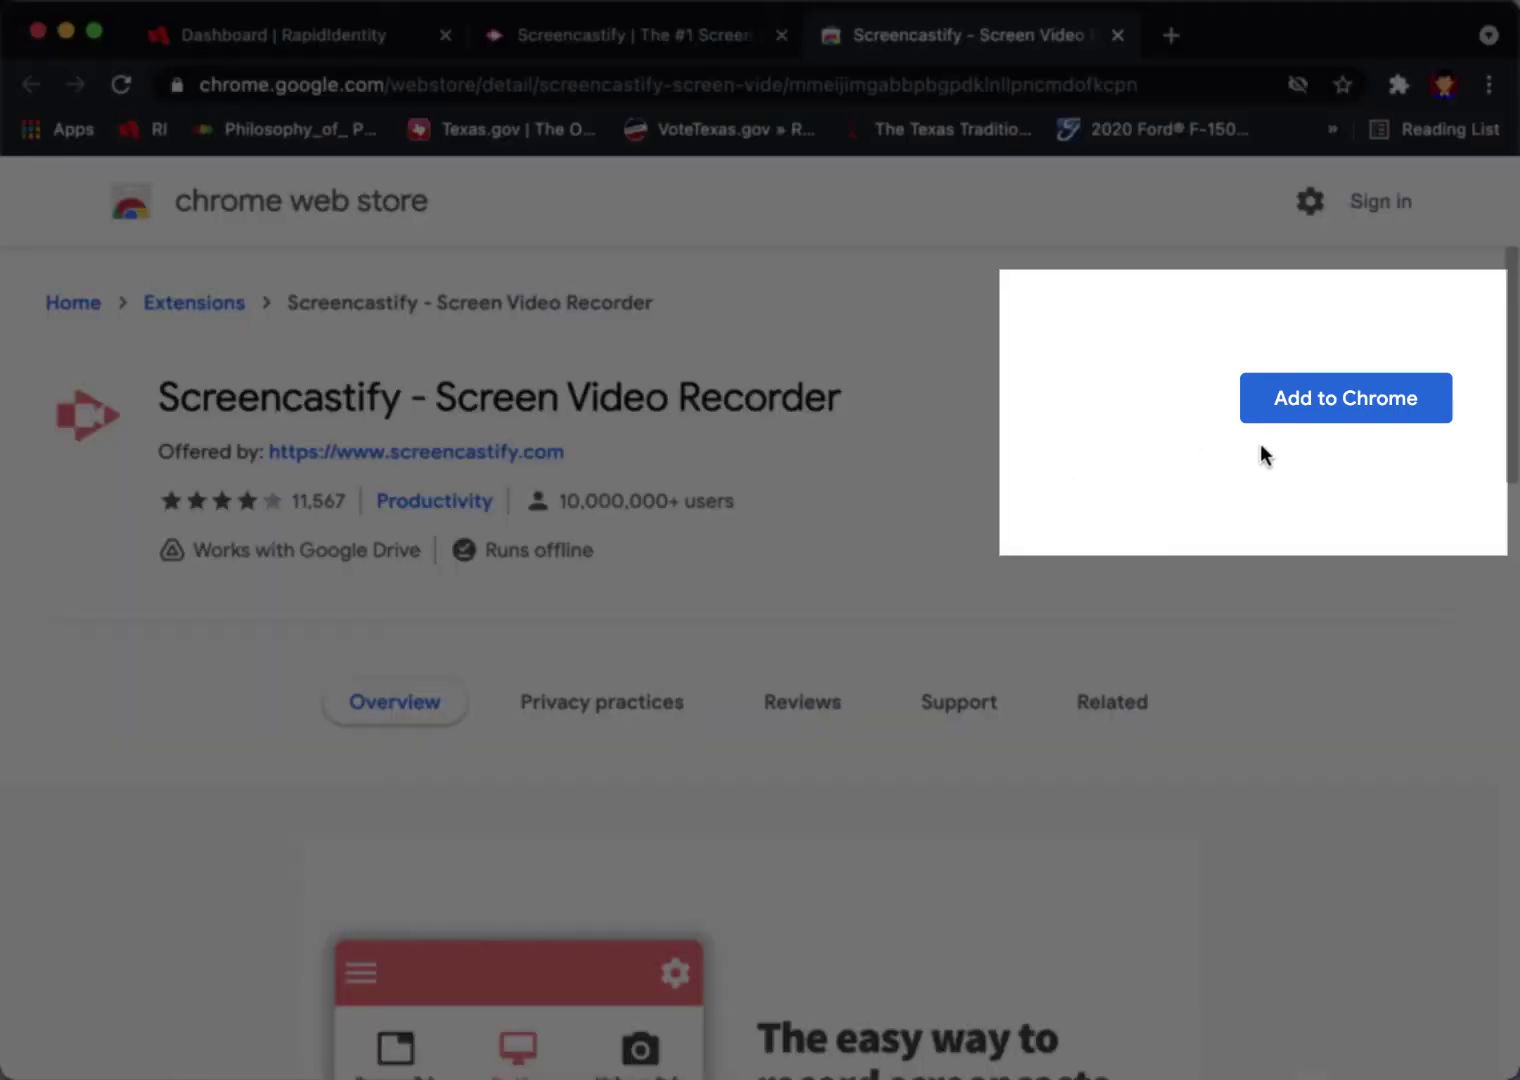
click(1340, 417)
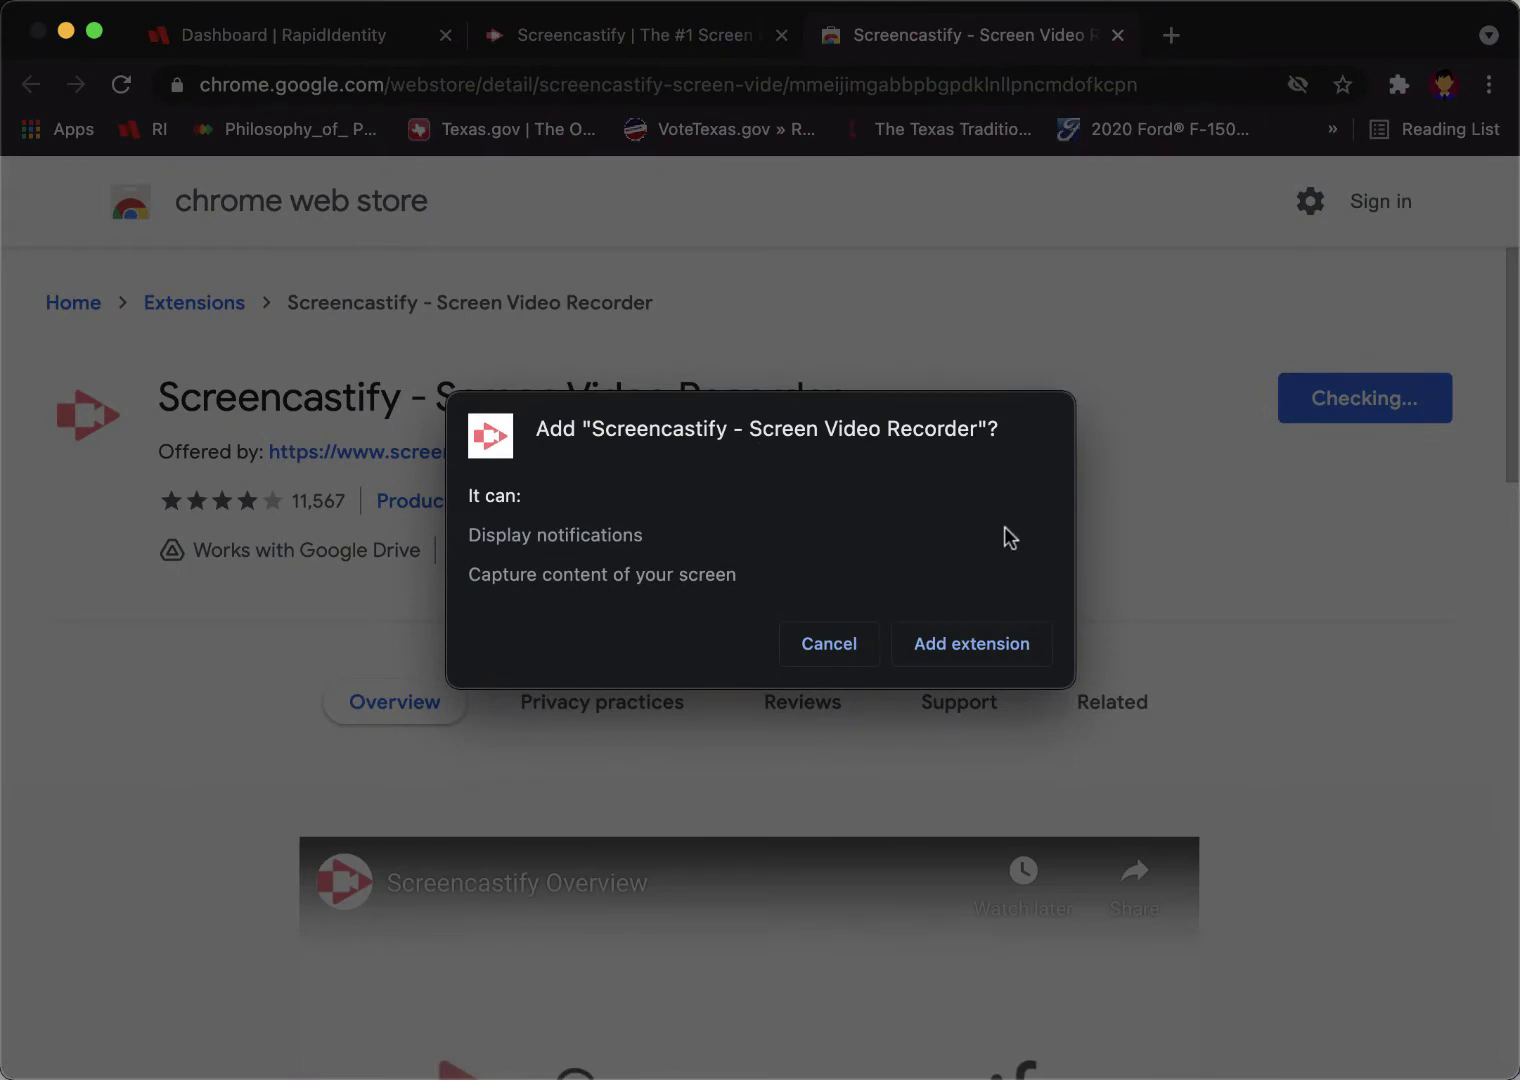
click(982, 645)
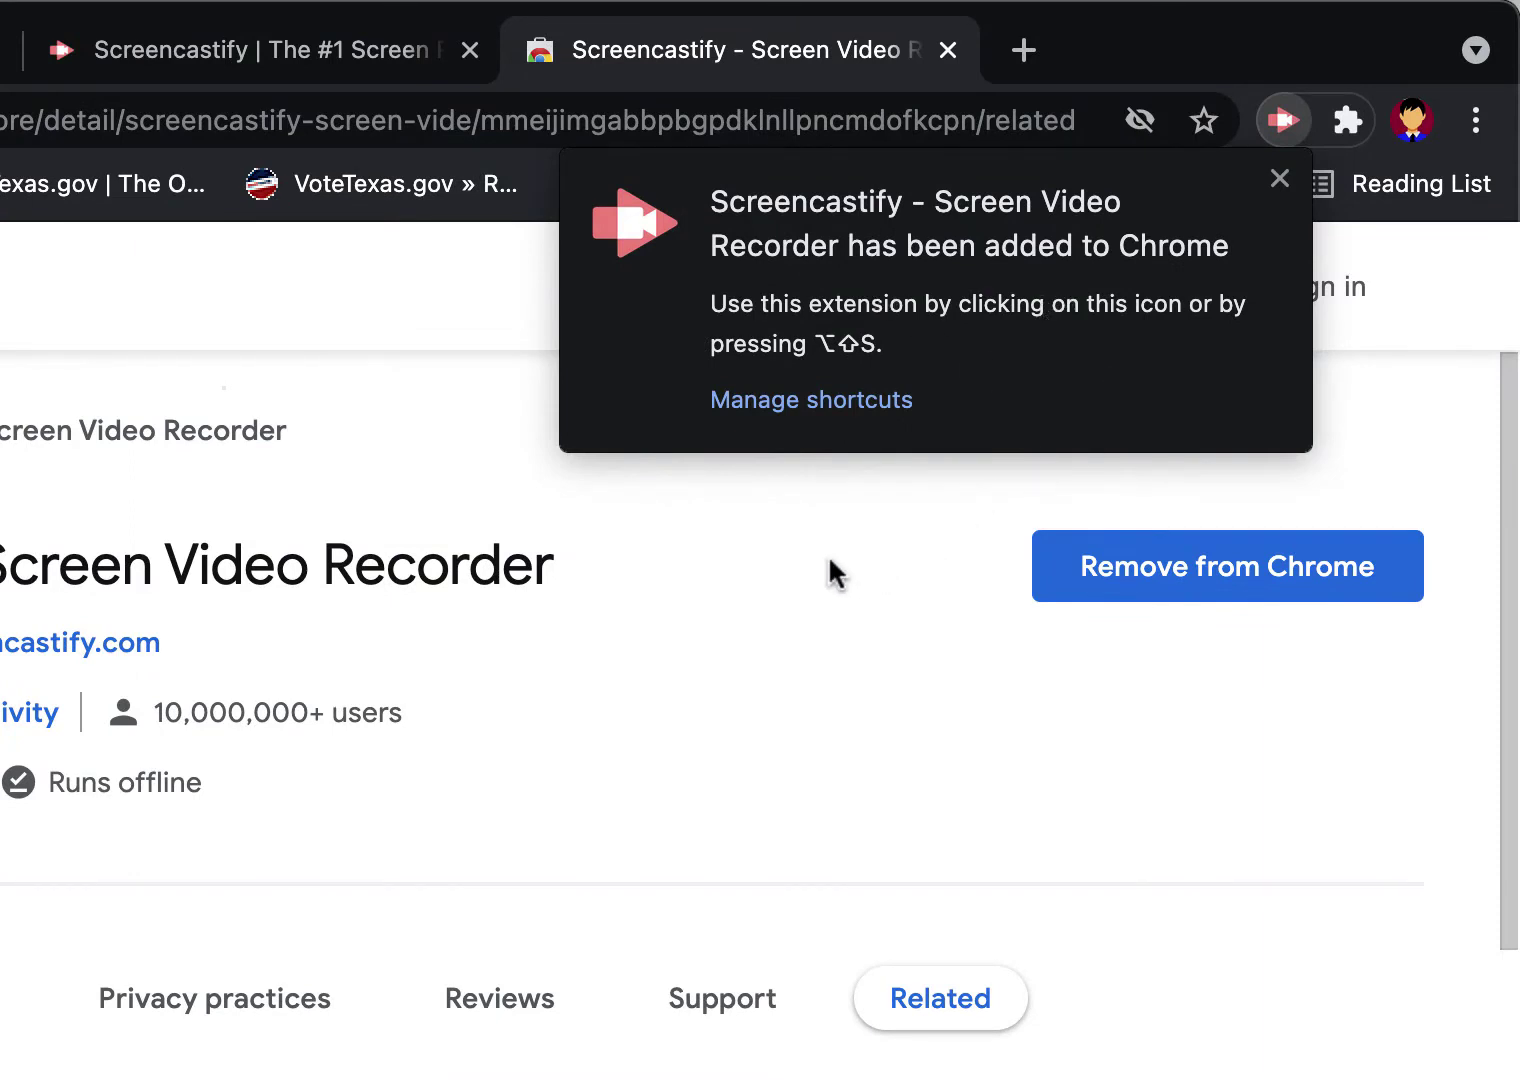
click(1280, 181)
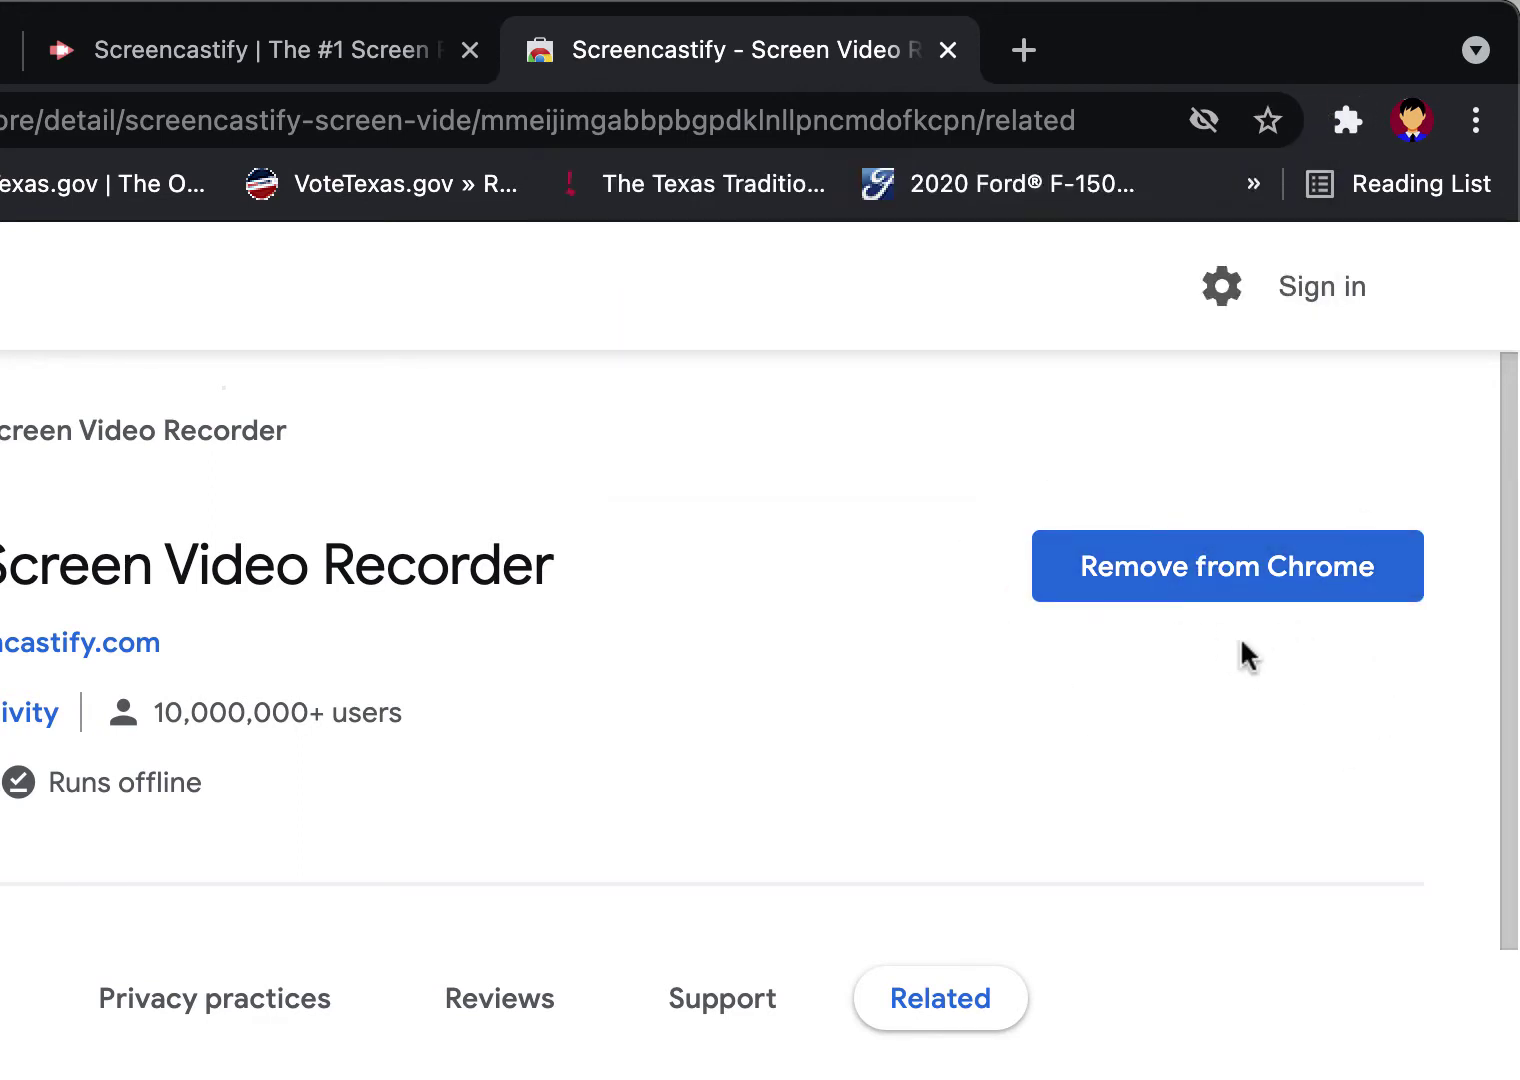
- Pin the Screencastify extension so its icon stays in the browser toolbar
click(1351, 128)
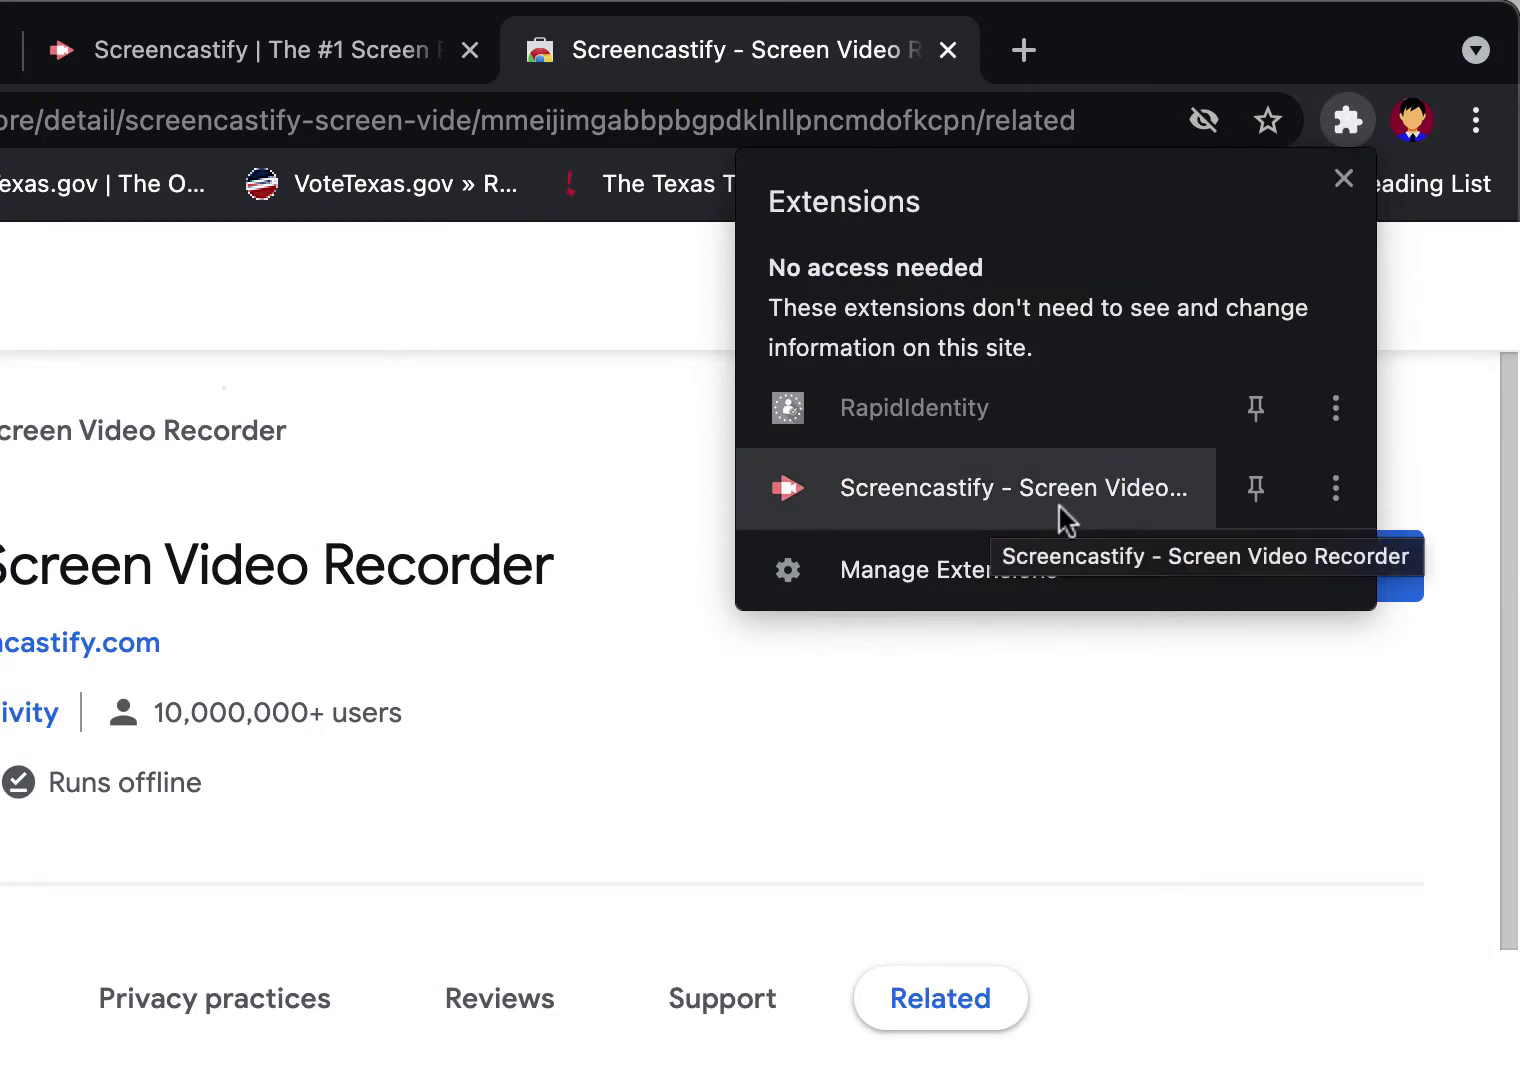
click(1258, 491)
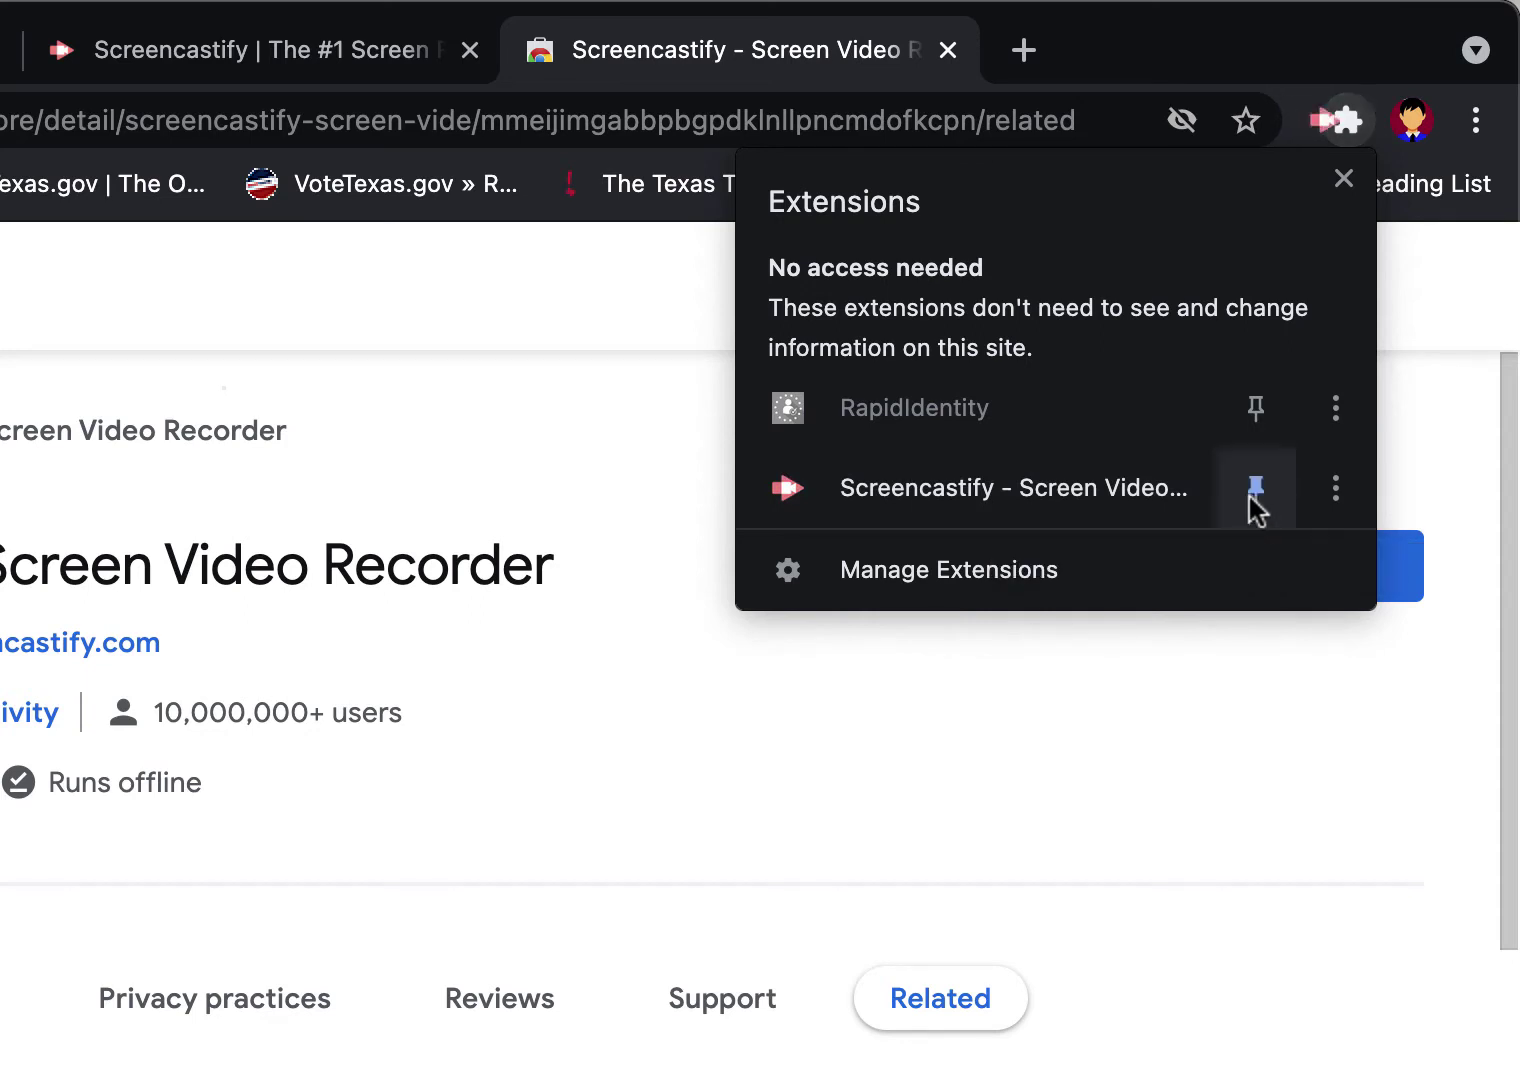
click(1204, 772)
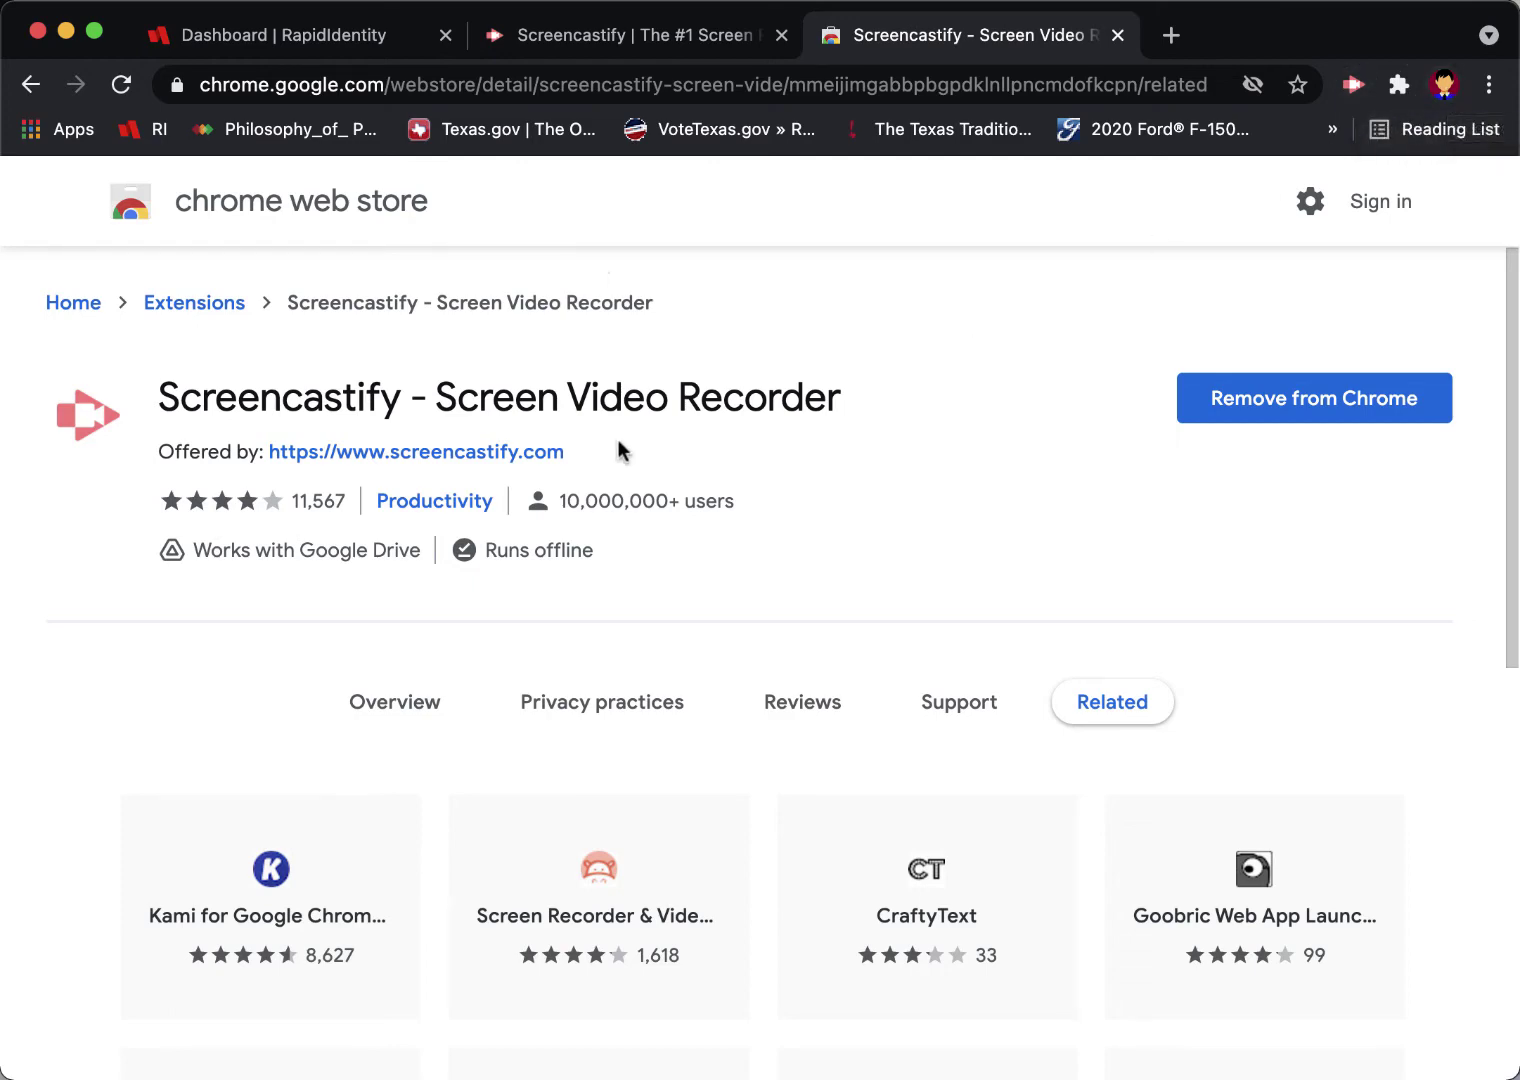
- Launch the Screencastify extension from the RapidIdentity dashboard page and try to sign in with Google
click(247, 38)
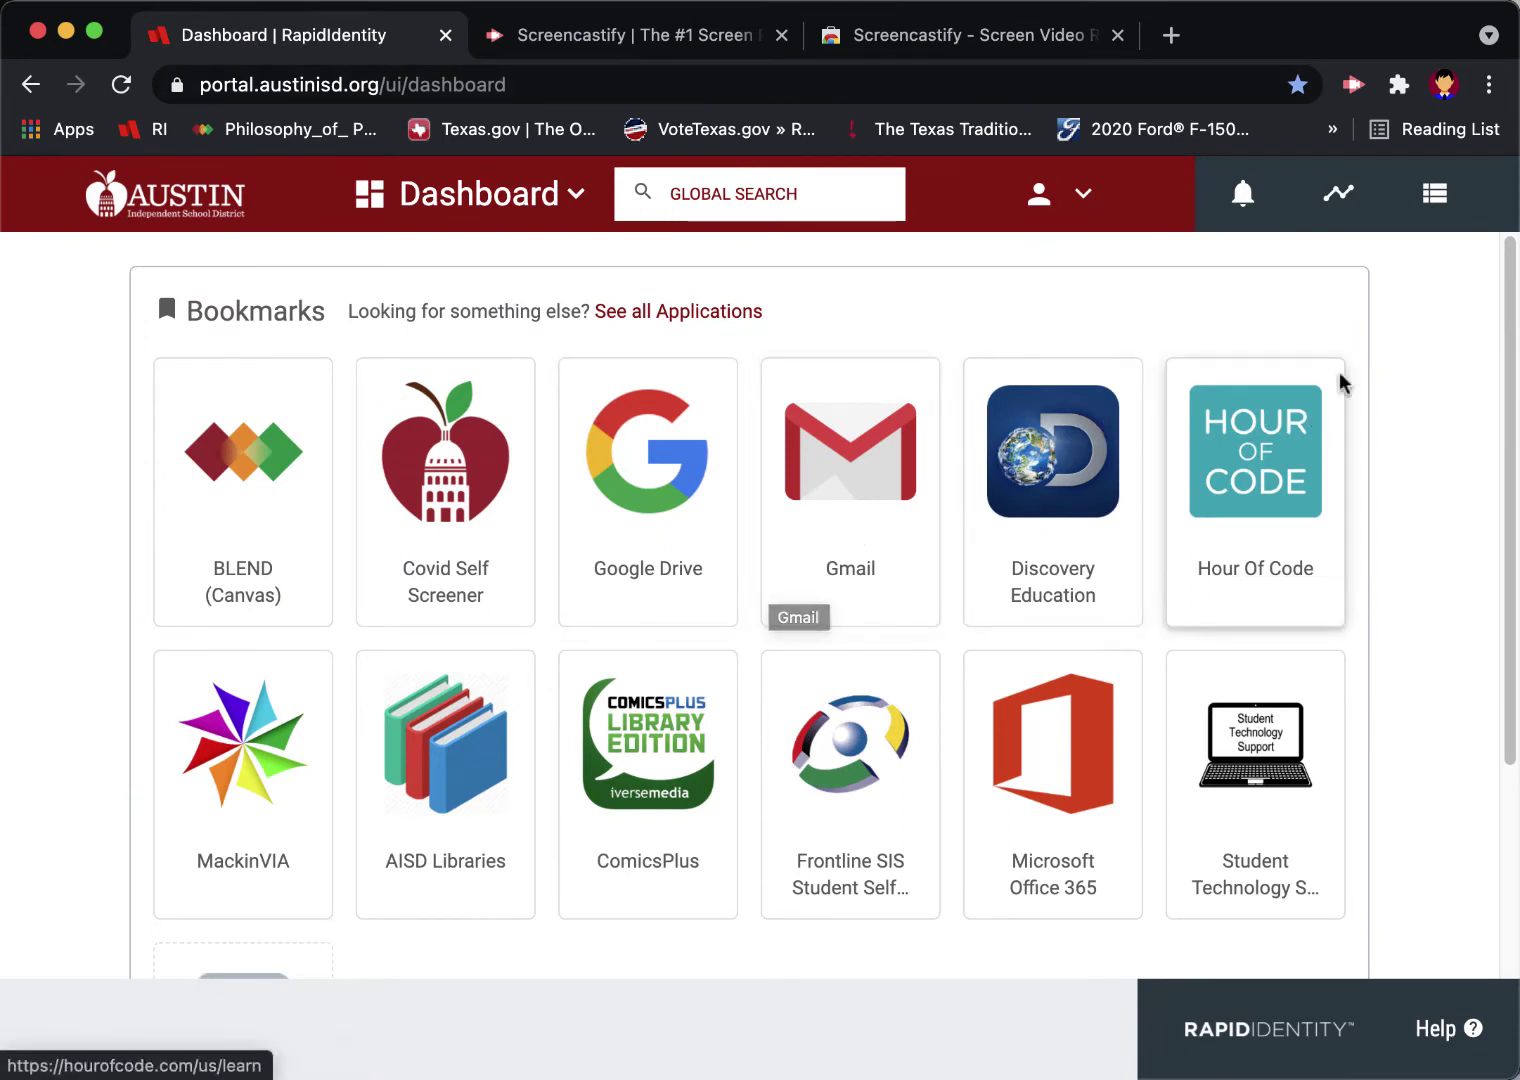
click(1353, 88)
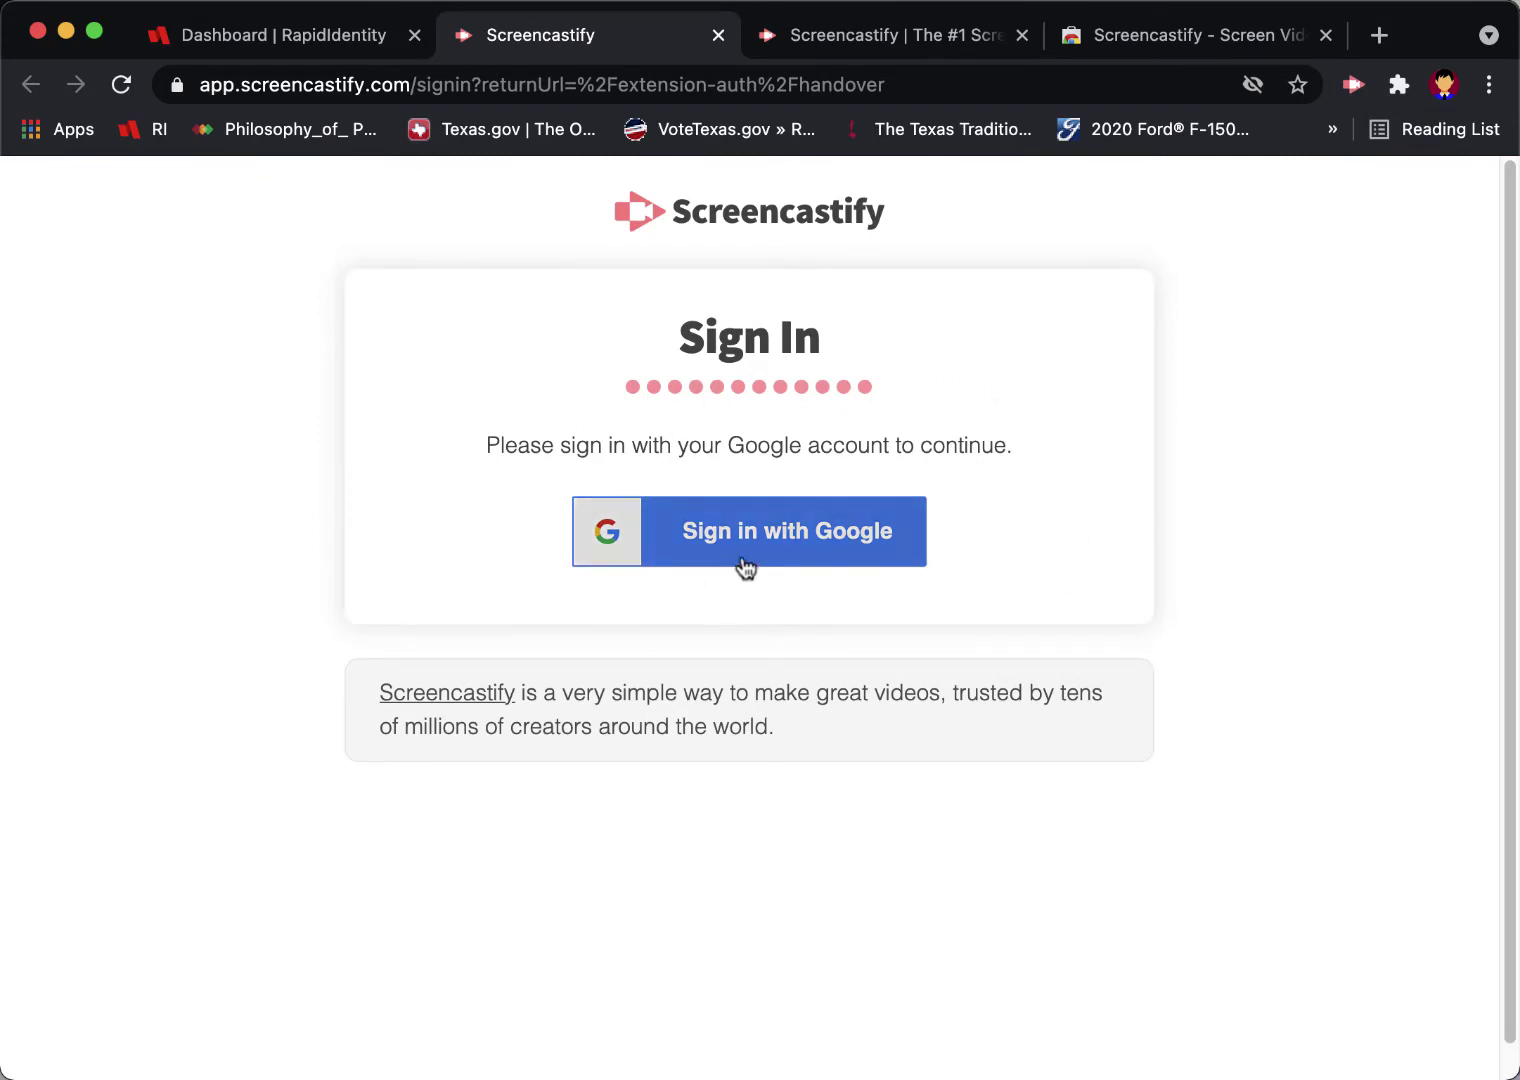
click(807, 536)
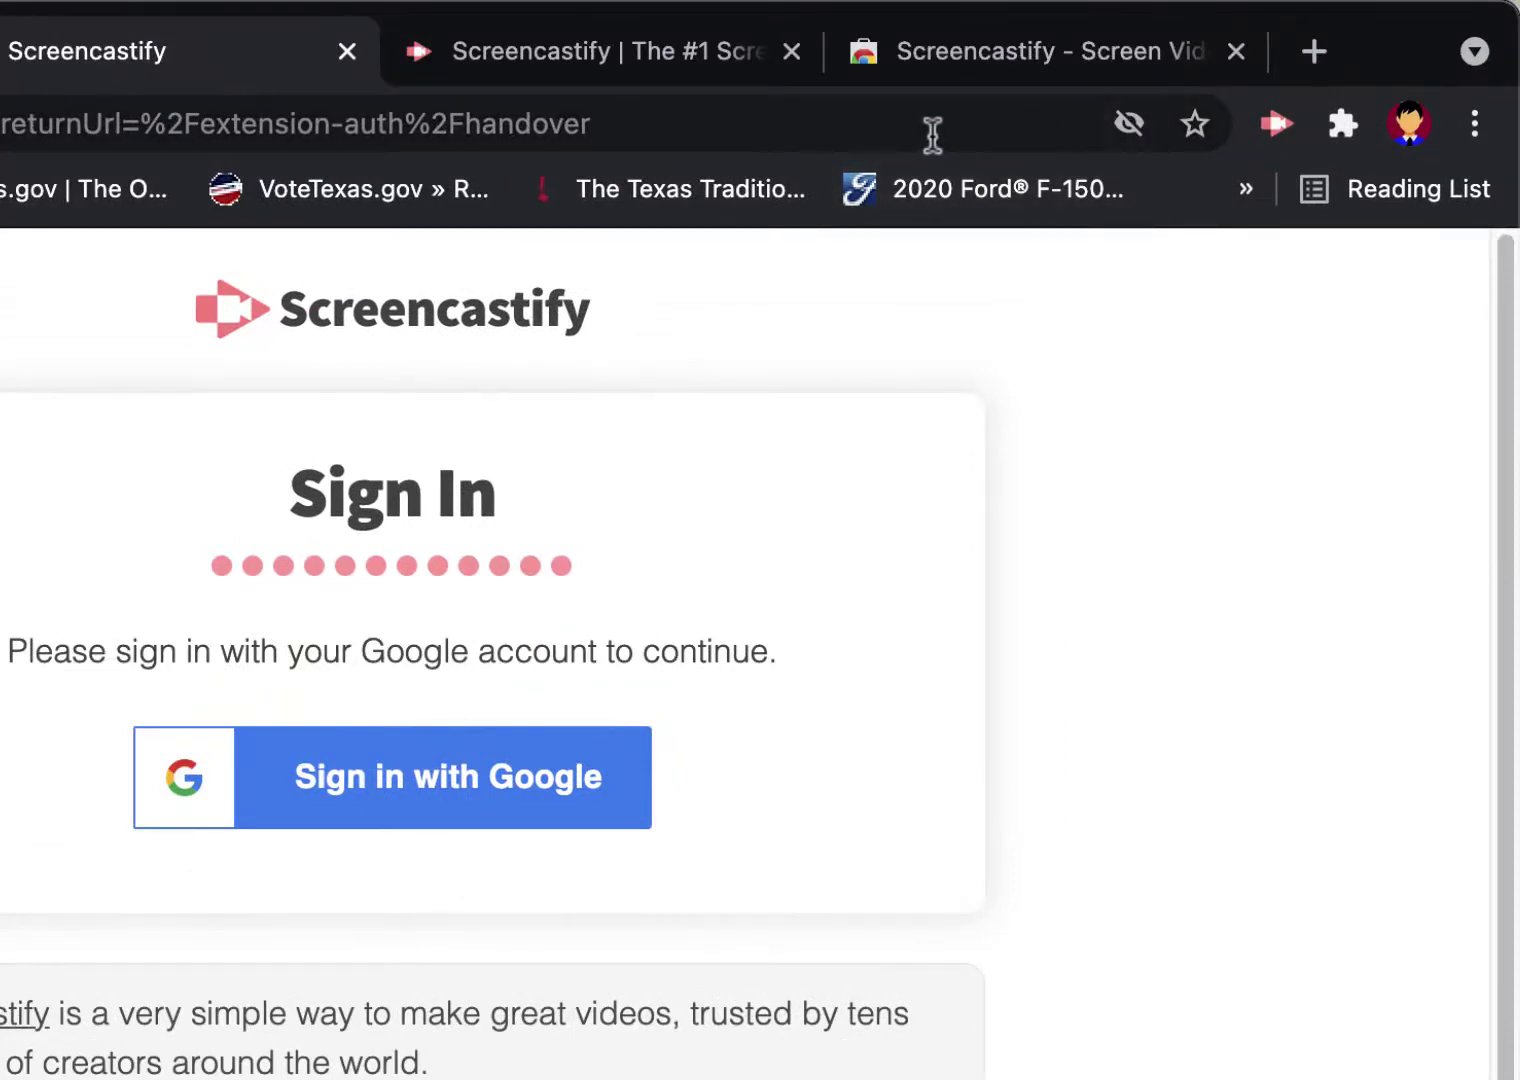
- Allow the blocked third-party cookies for the Screencastify sign-in site
click(1131, 124)
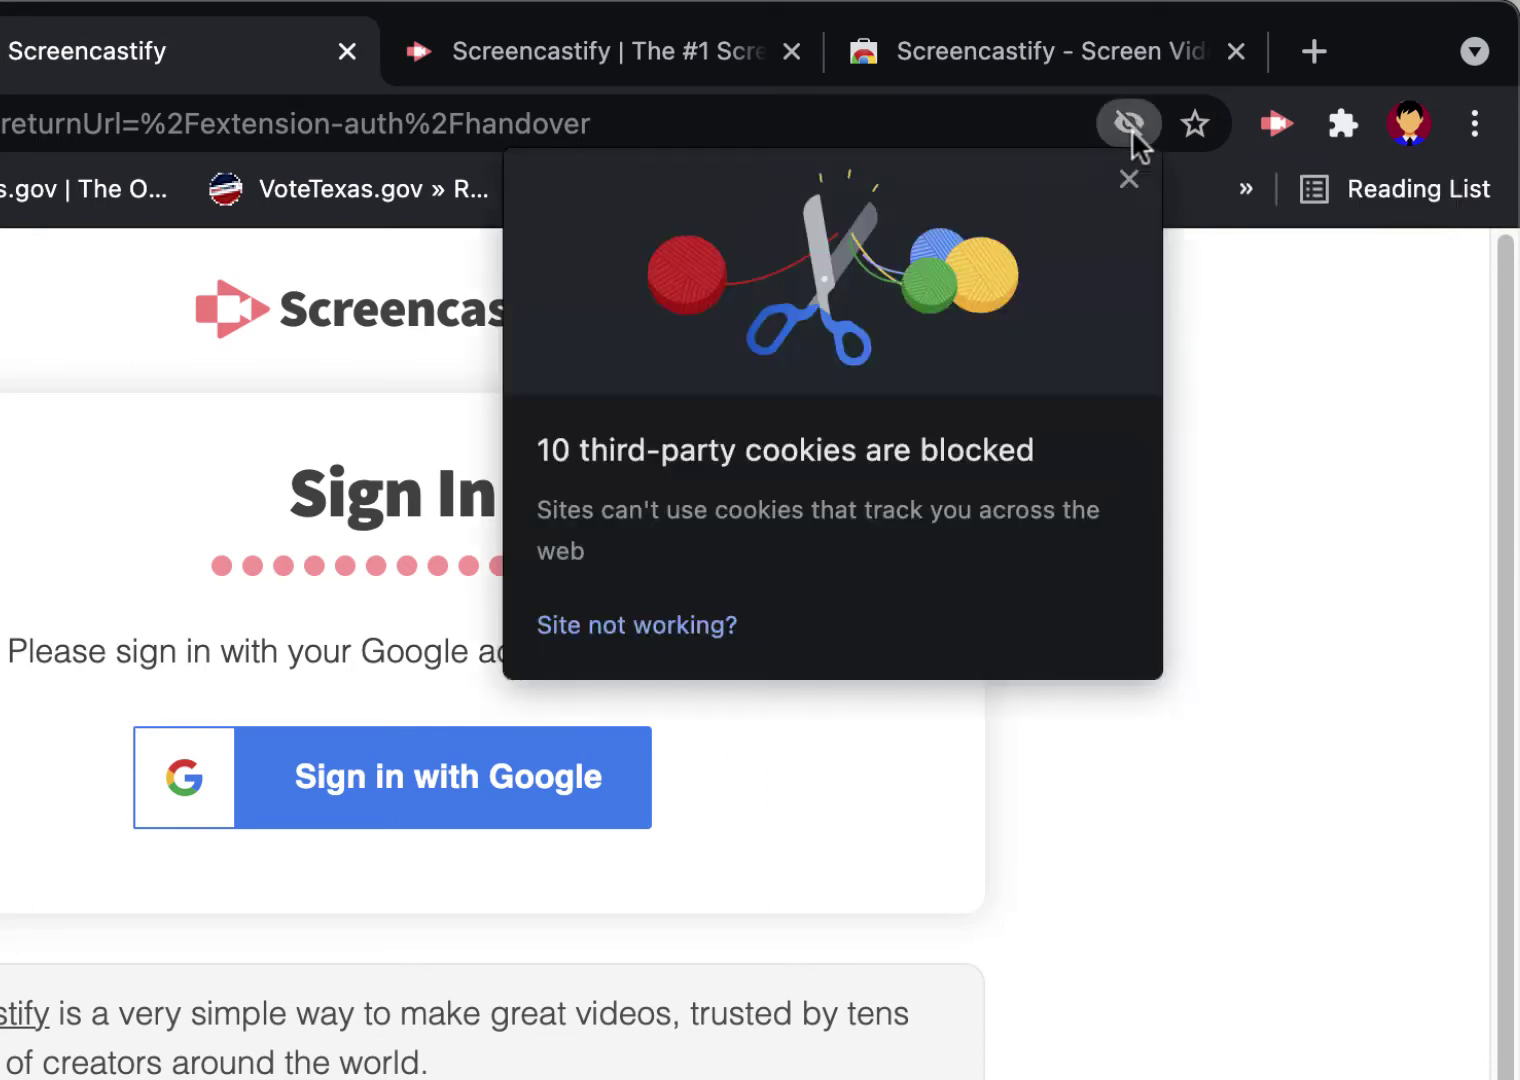
click(673, 626)
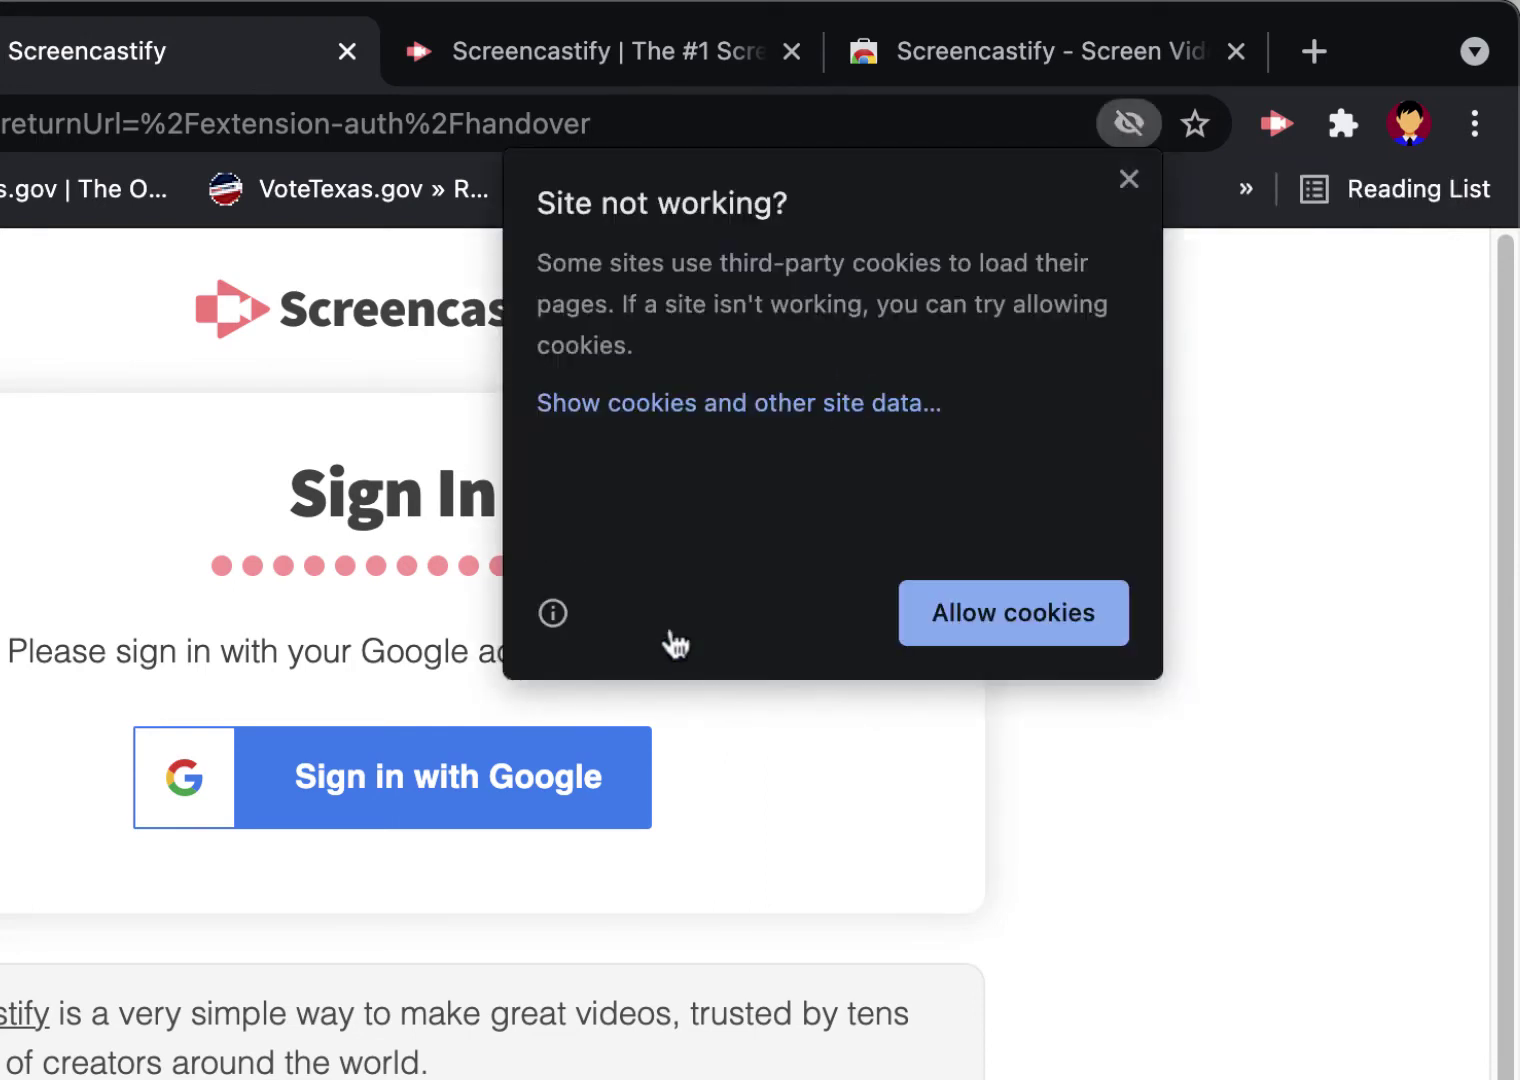
click(1030, 607)
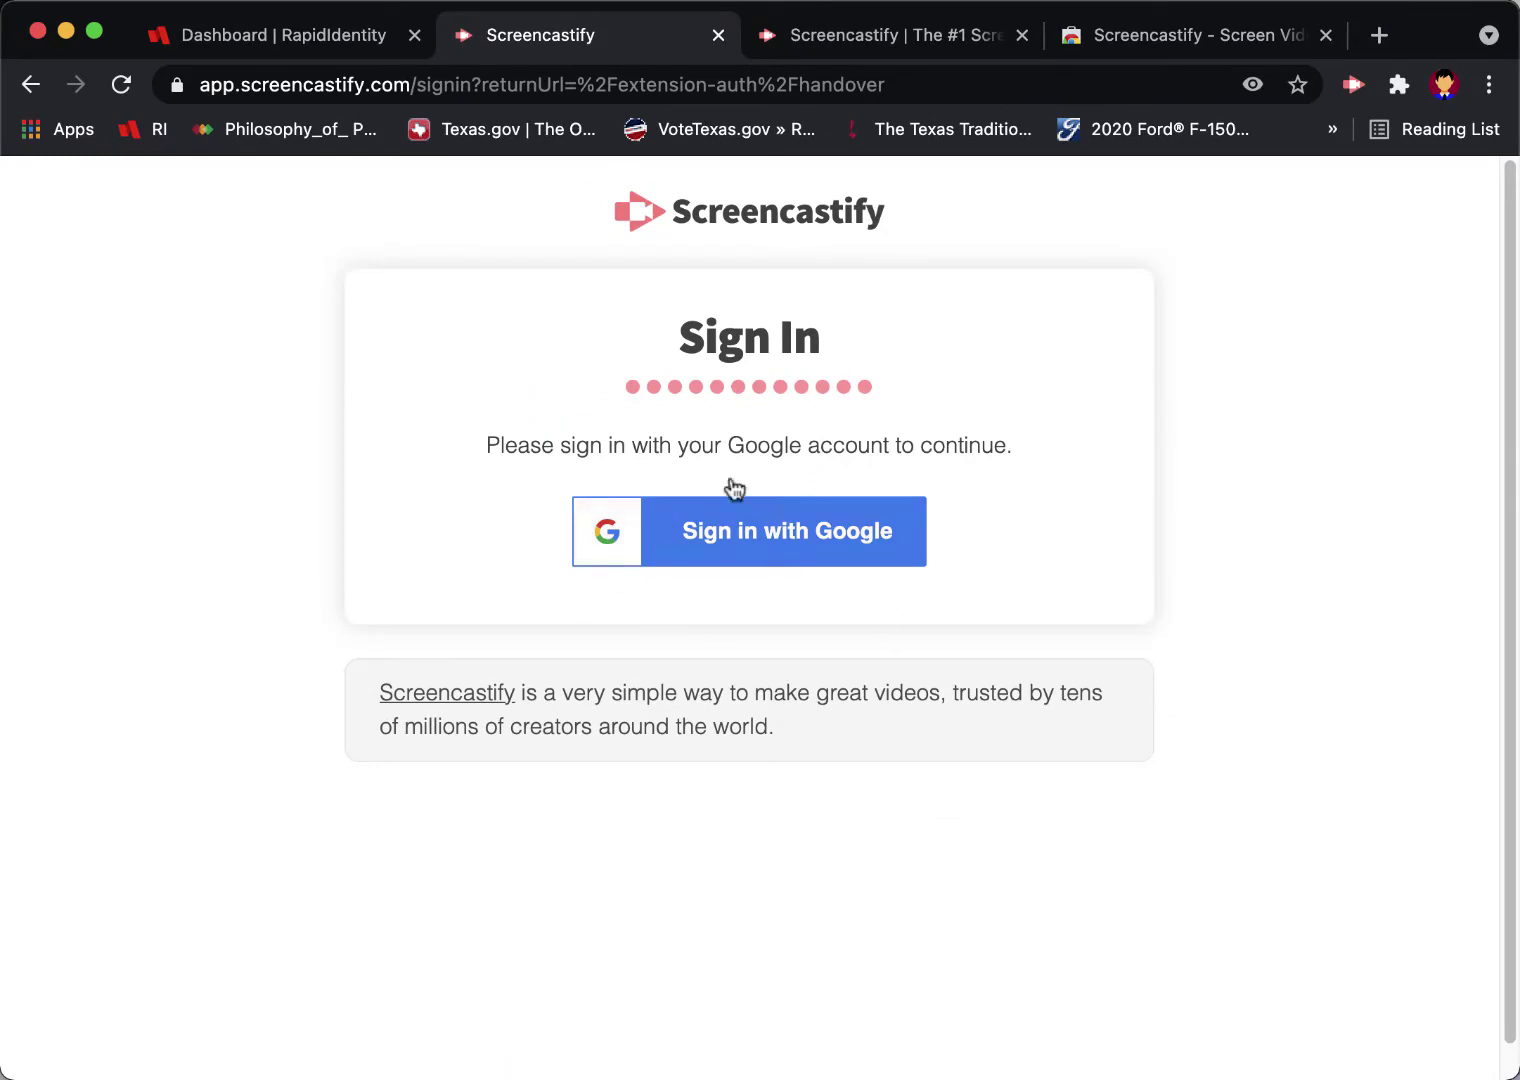
- Sign in to Screencastify with the student Google account and allow it to access its Google Drive files
click(768, 534)
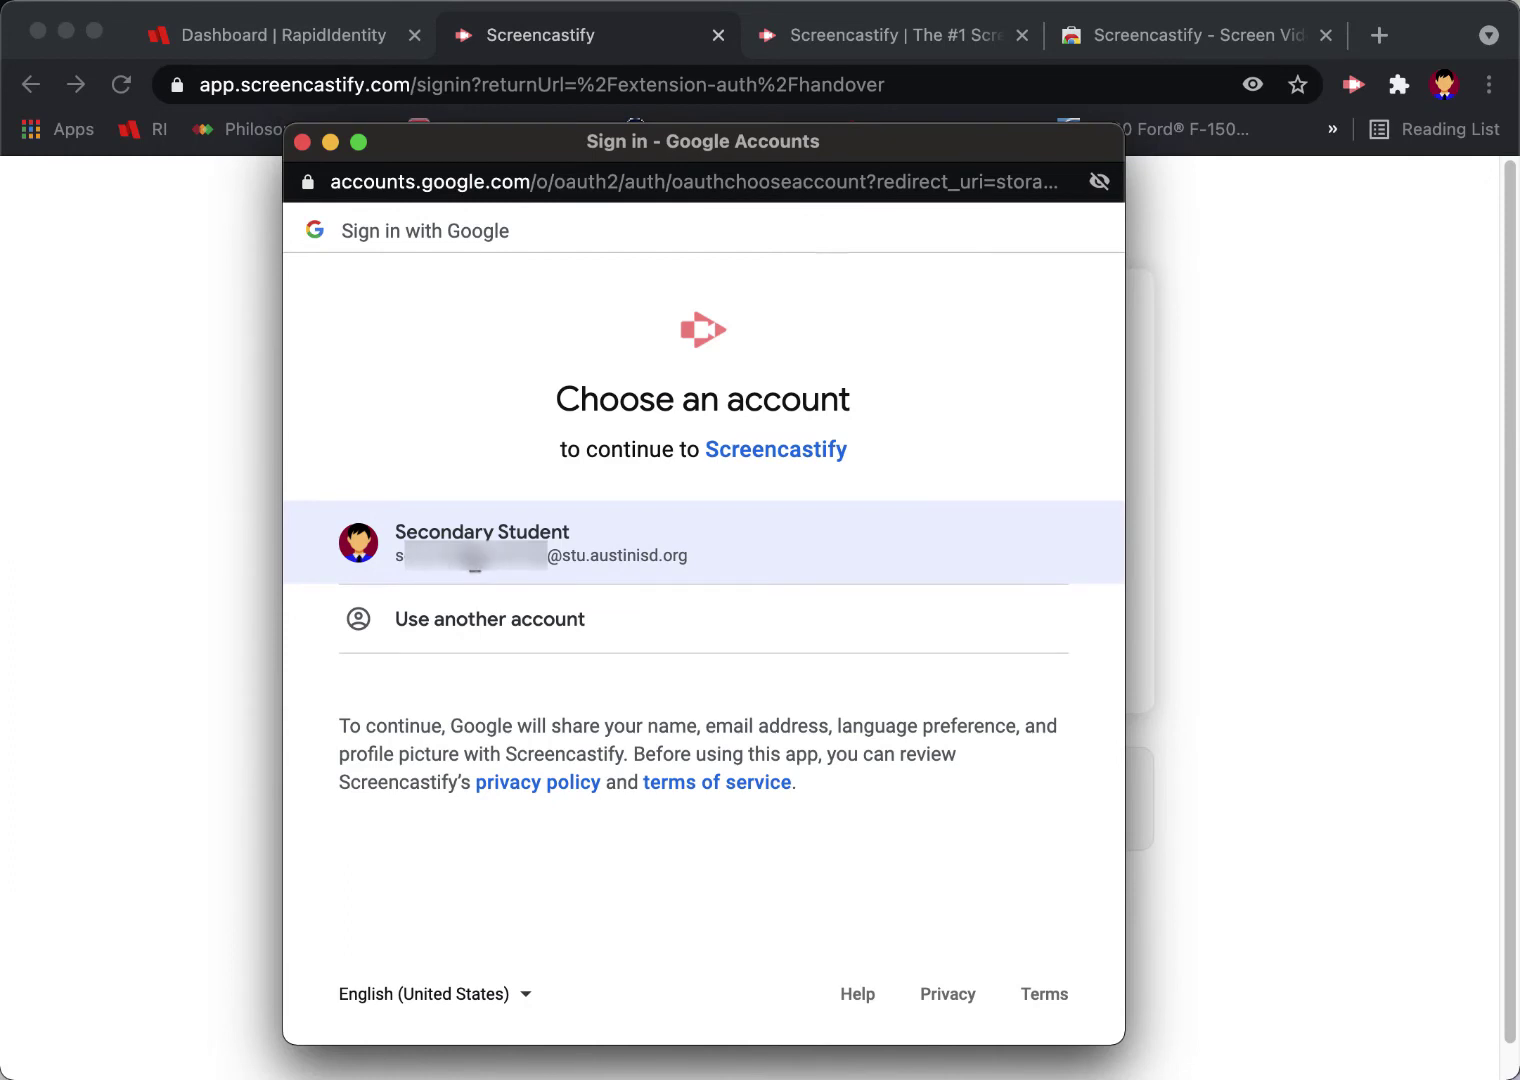
click(476, 555)
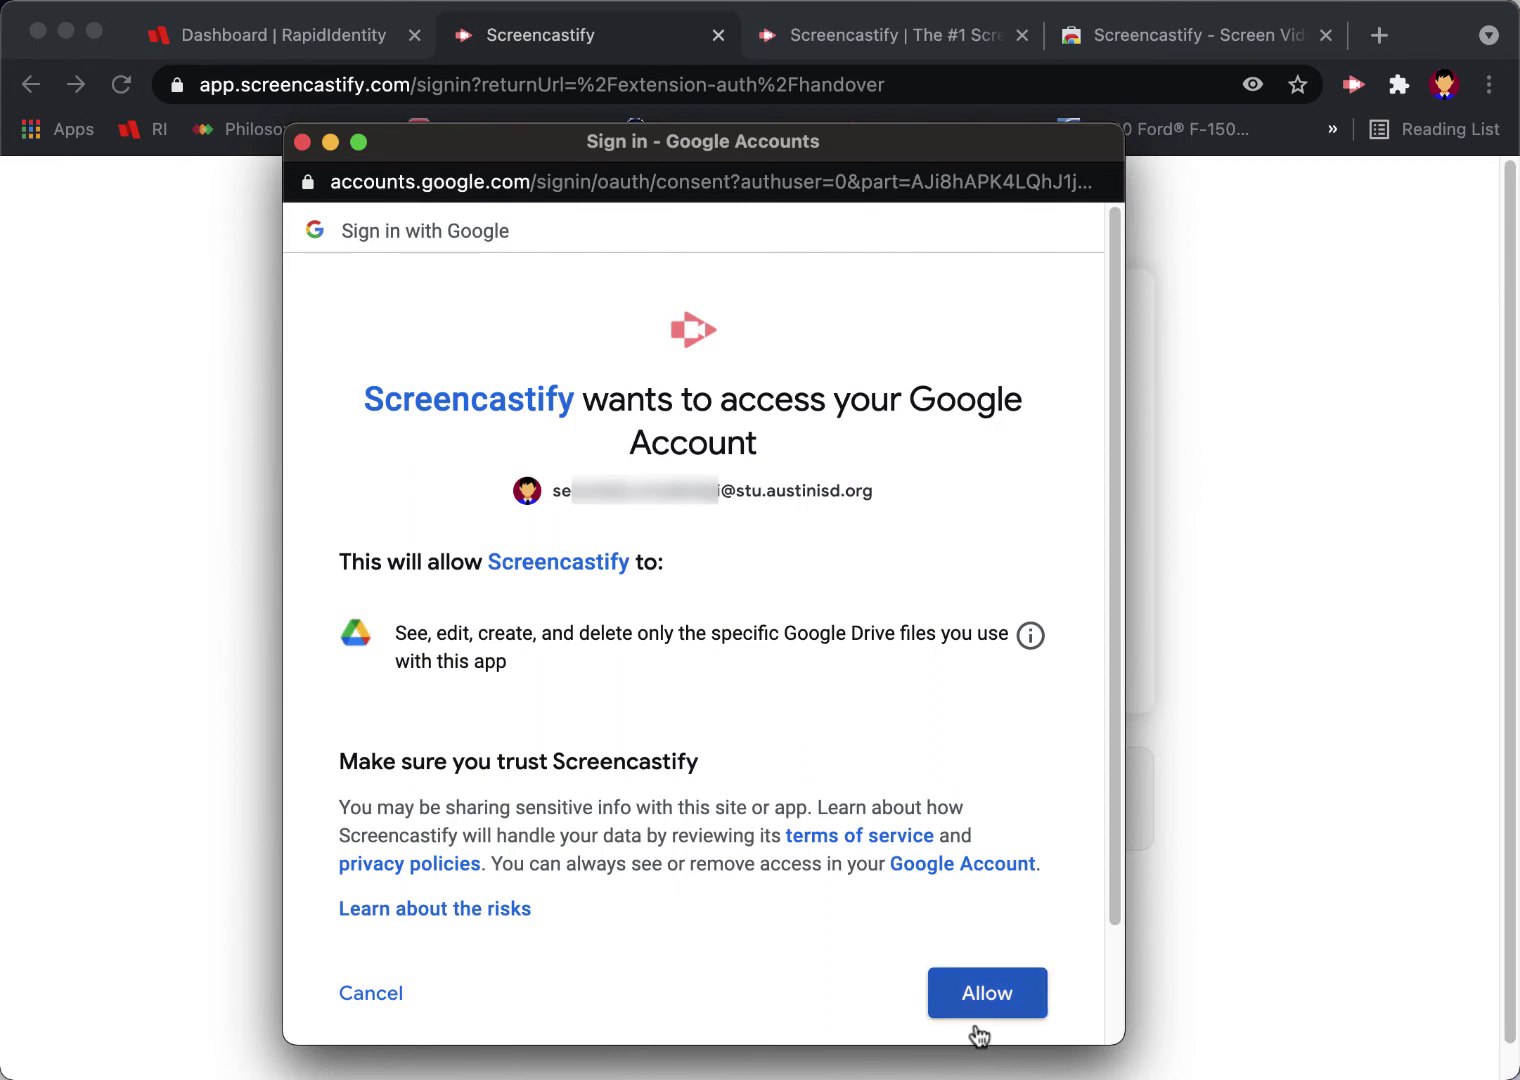
click(988, 998)
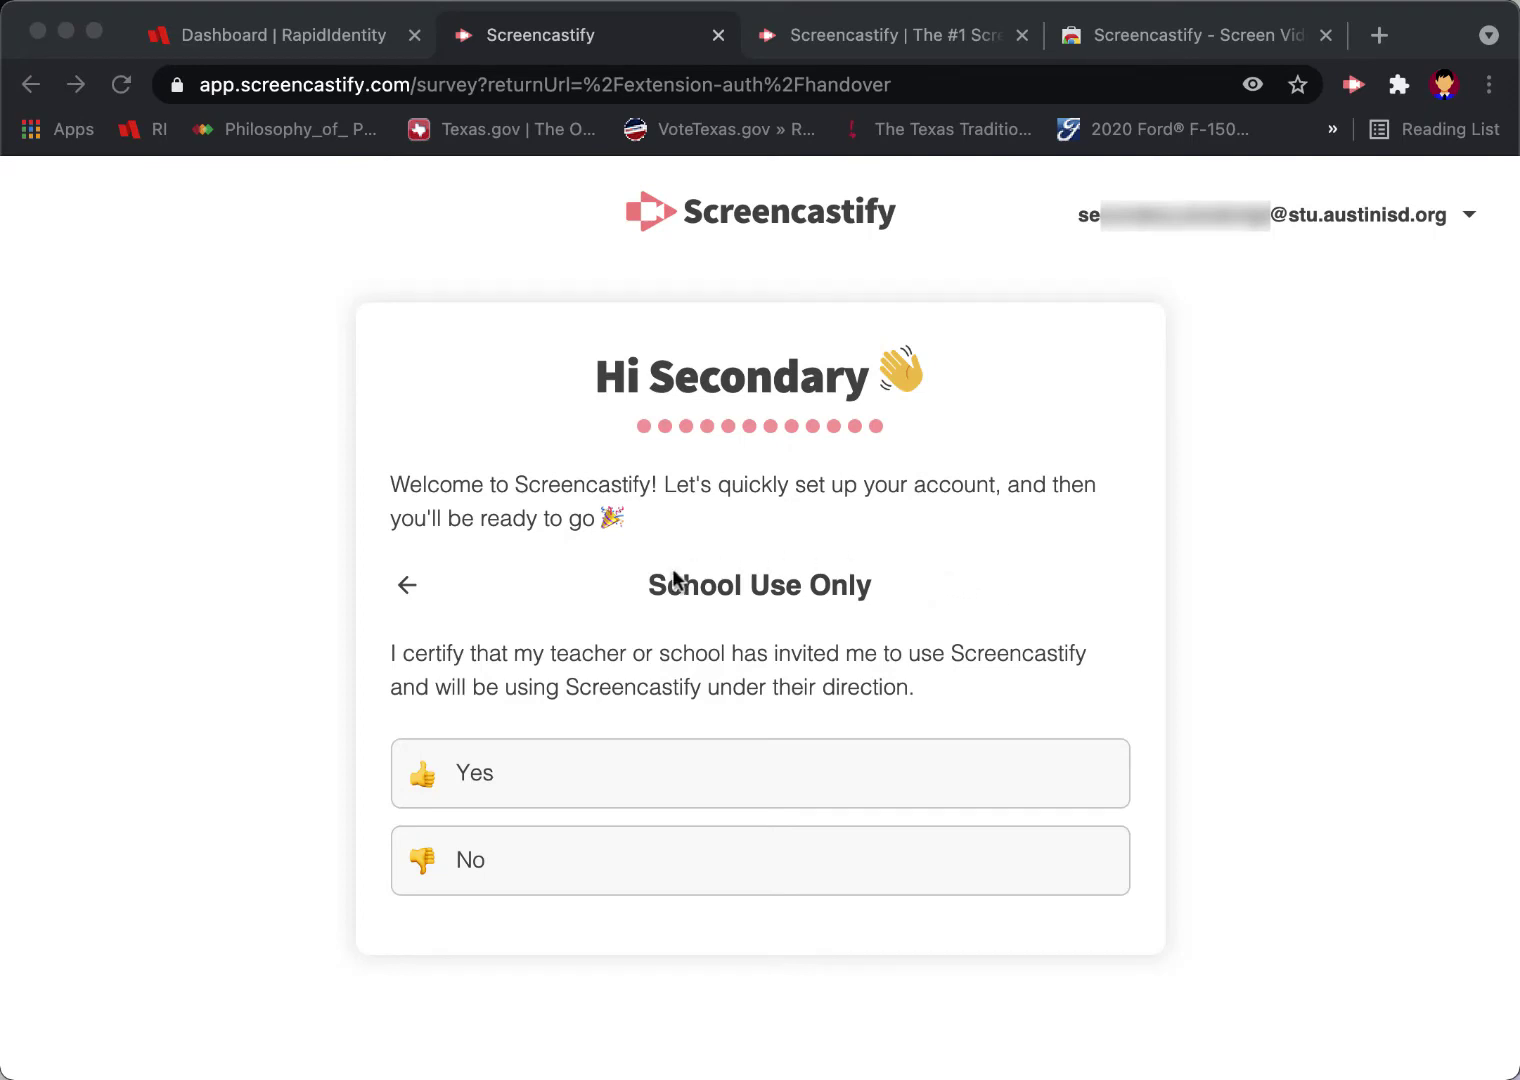
- Answer Yes to the School Use Only certification and allow Screencastify to use the microphone and camera
click(529, 774)
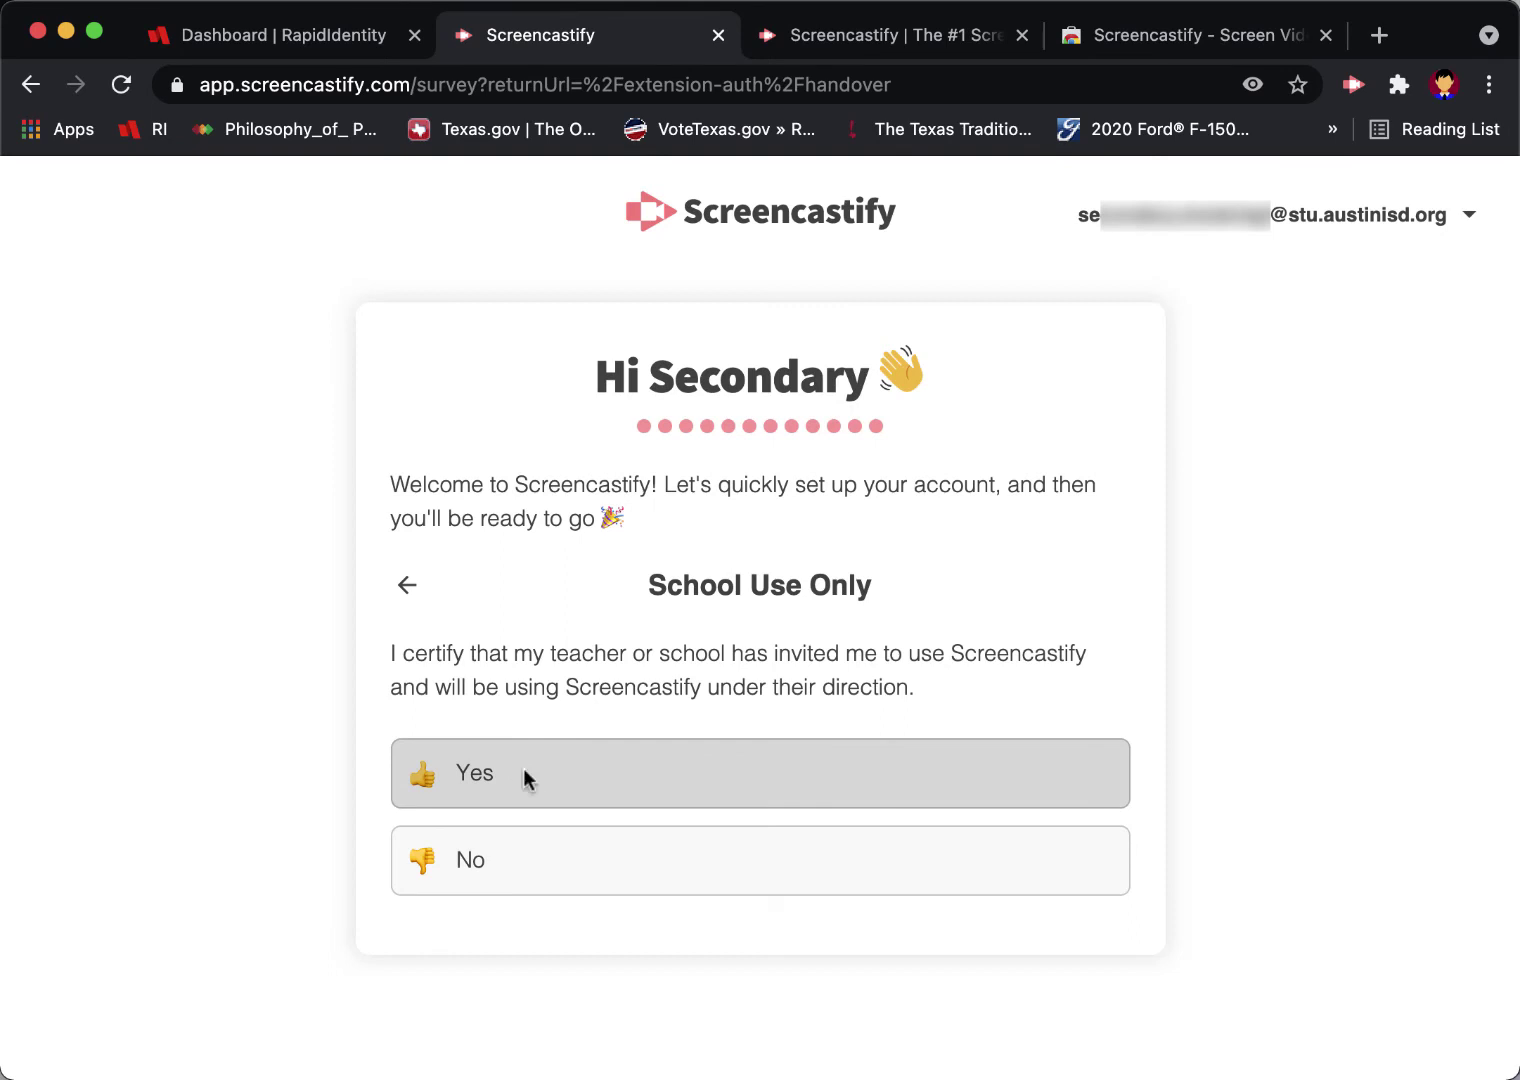
click(524, 772)
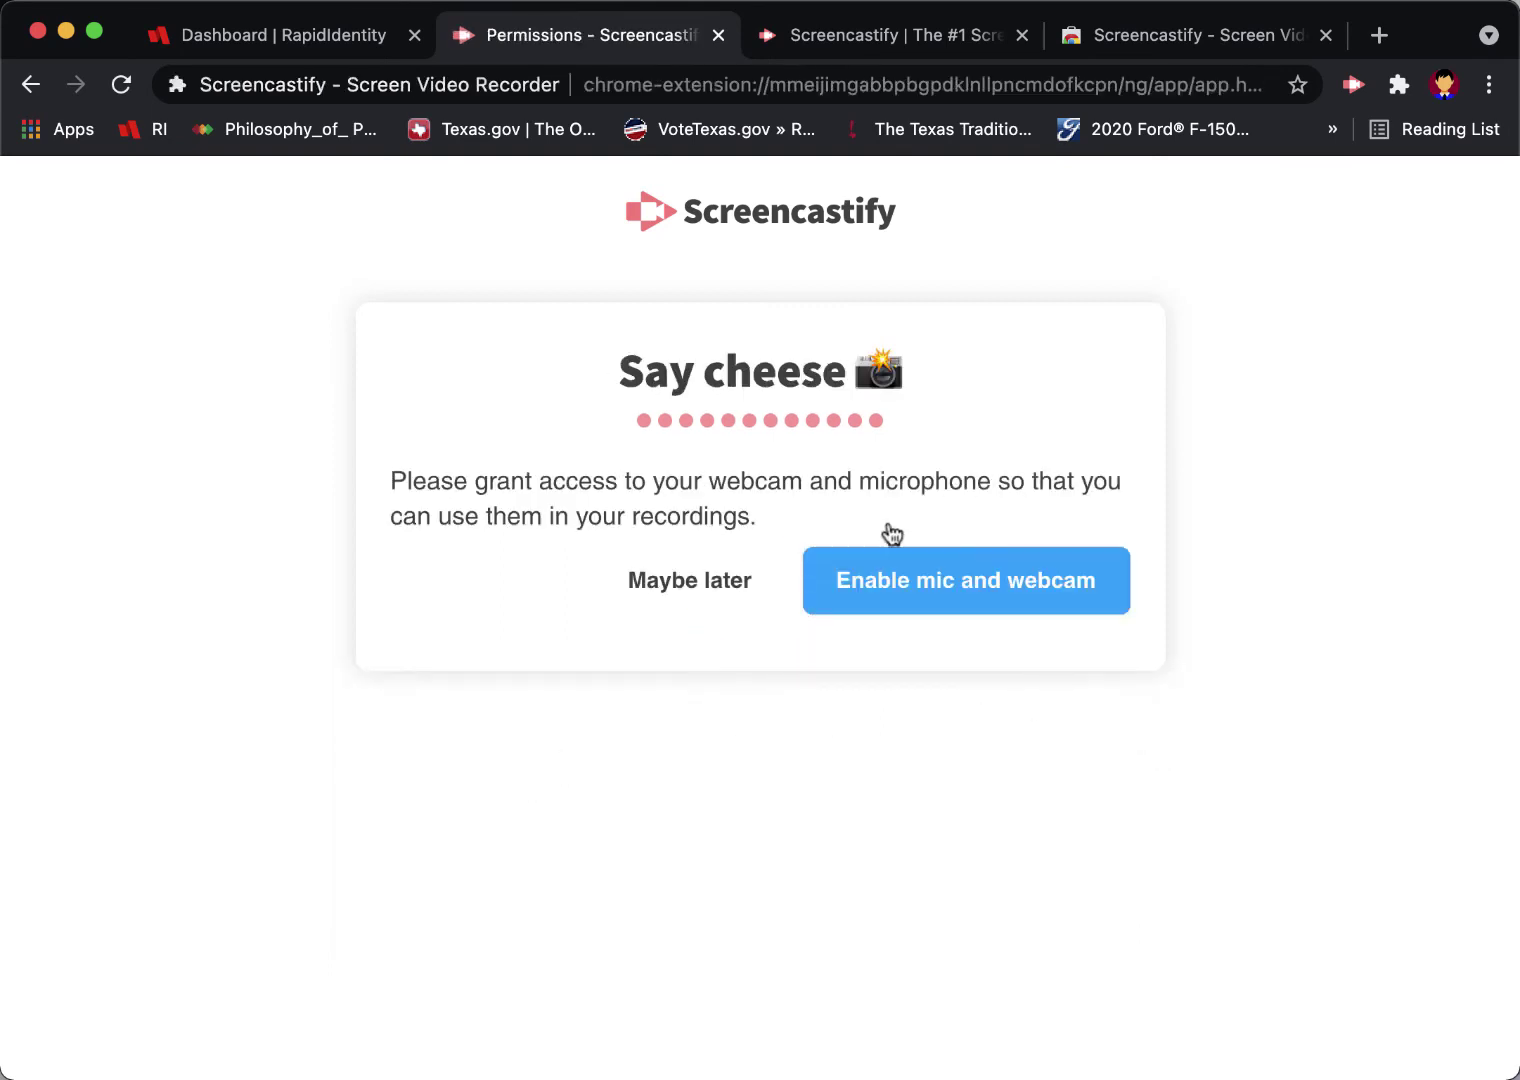
click(1011, 592)
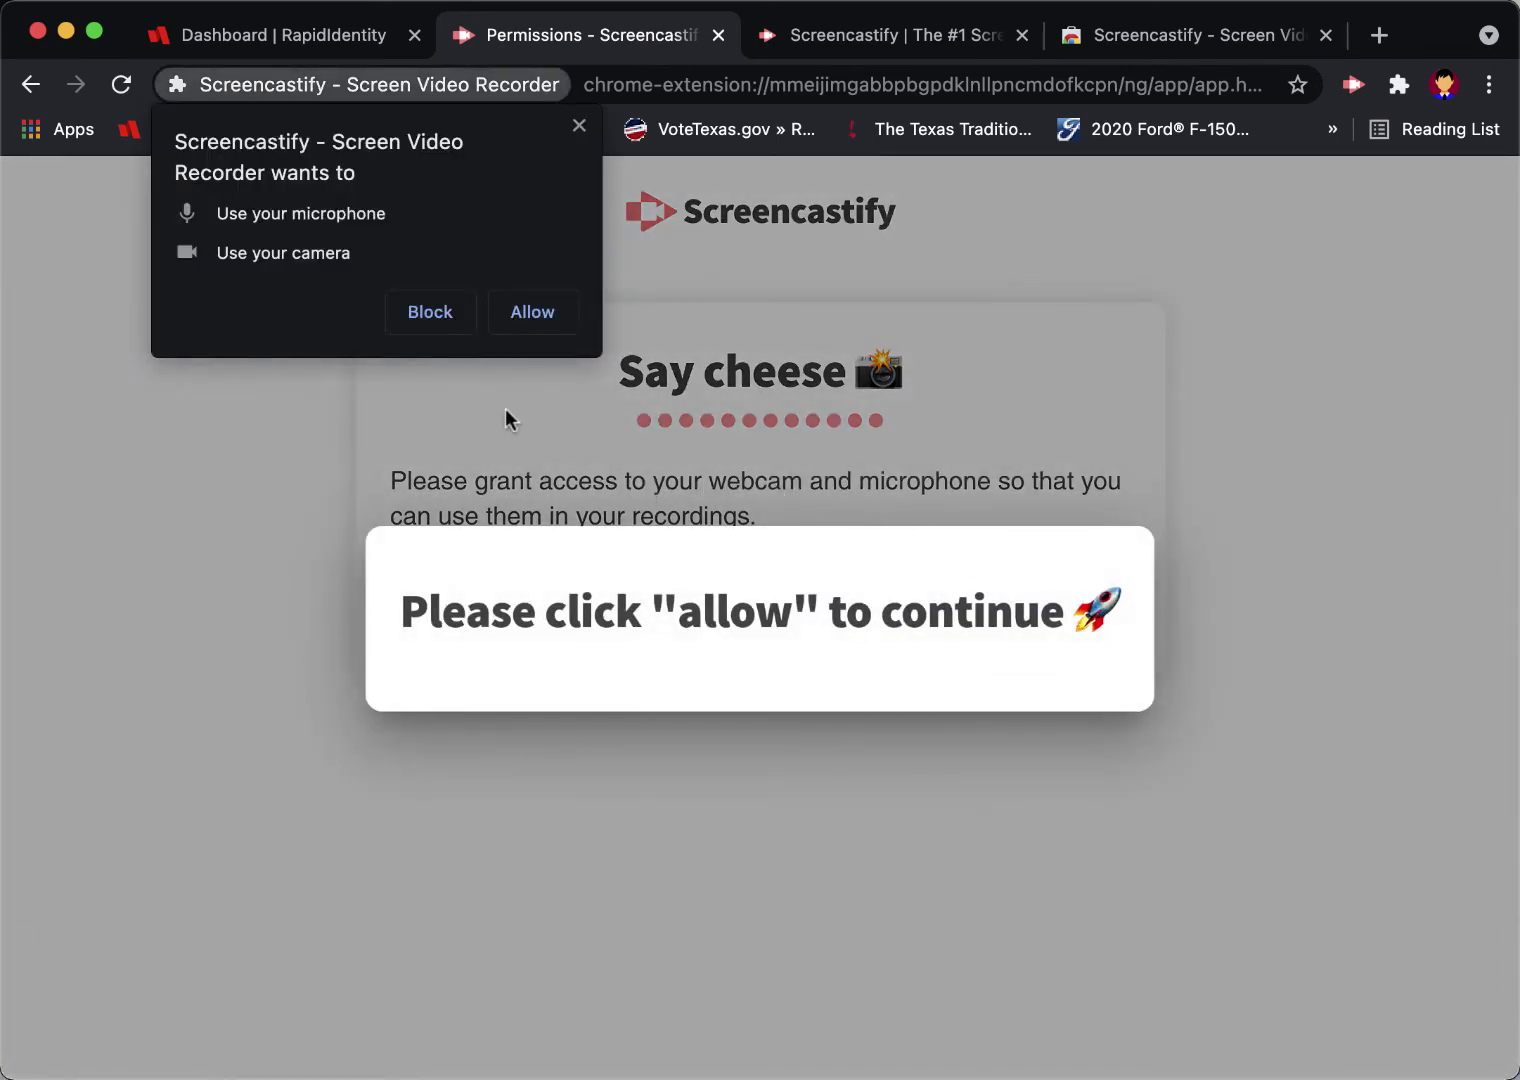
click(540, 313)
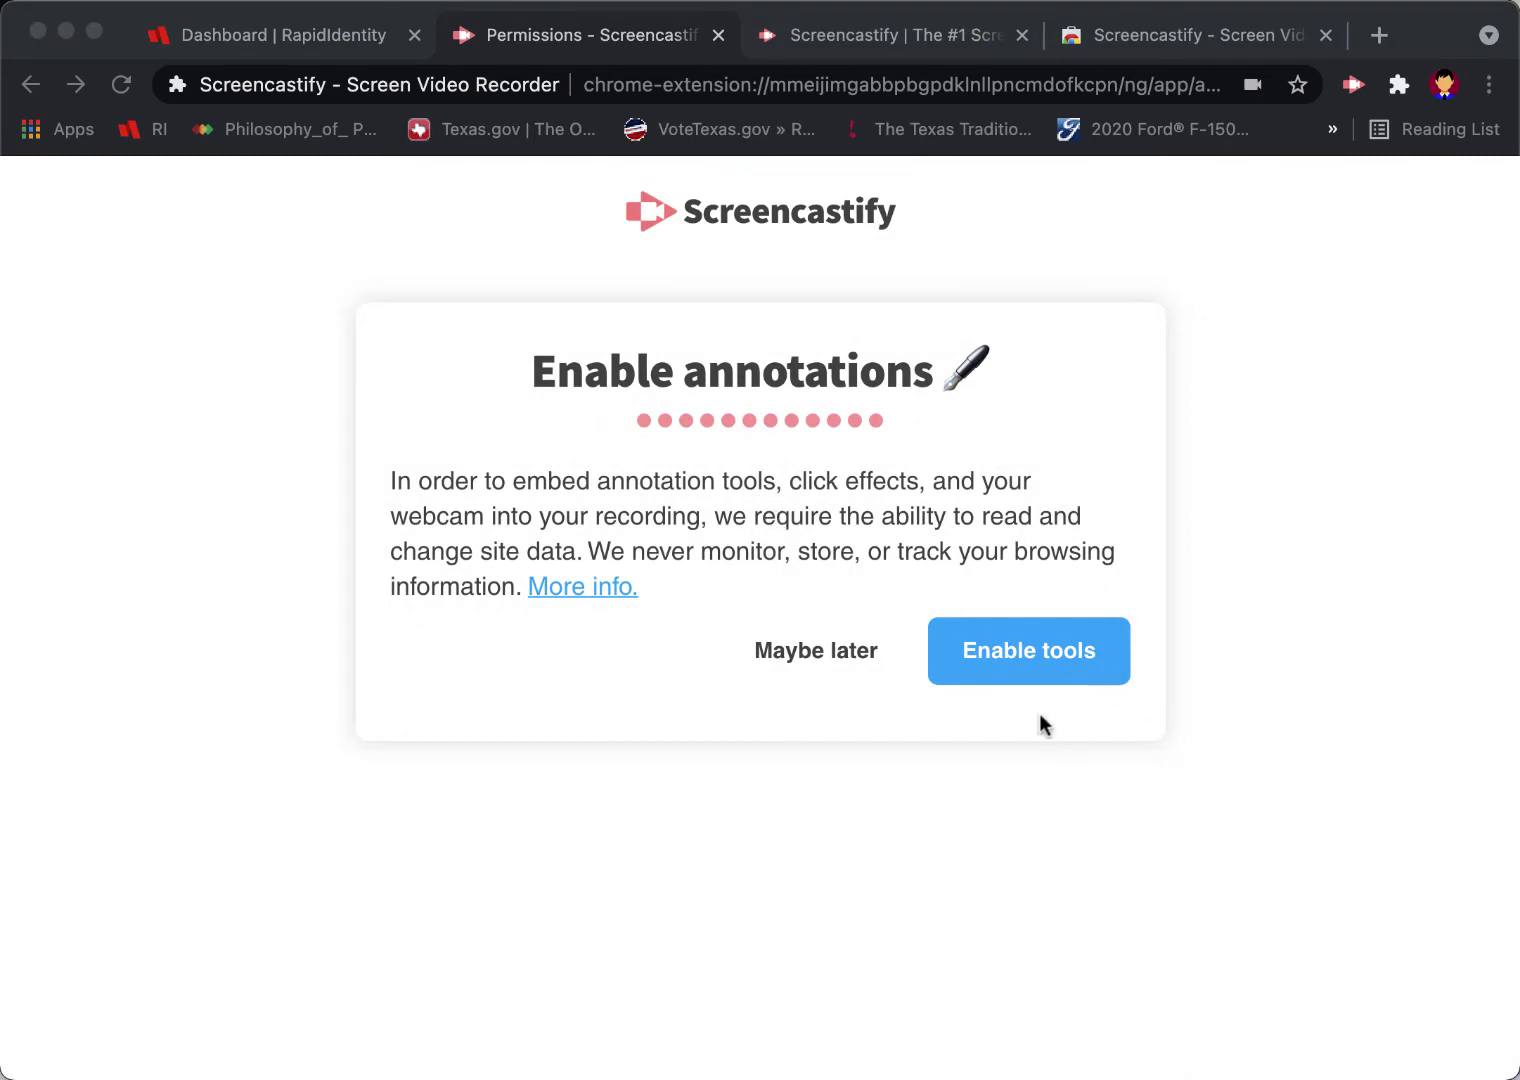
- Enable the annotation tools by allowing the additional site-data permission, and close the finished Screencastify setup page
click(1014, 649)
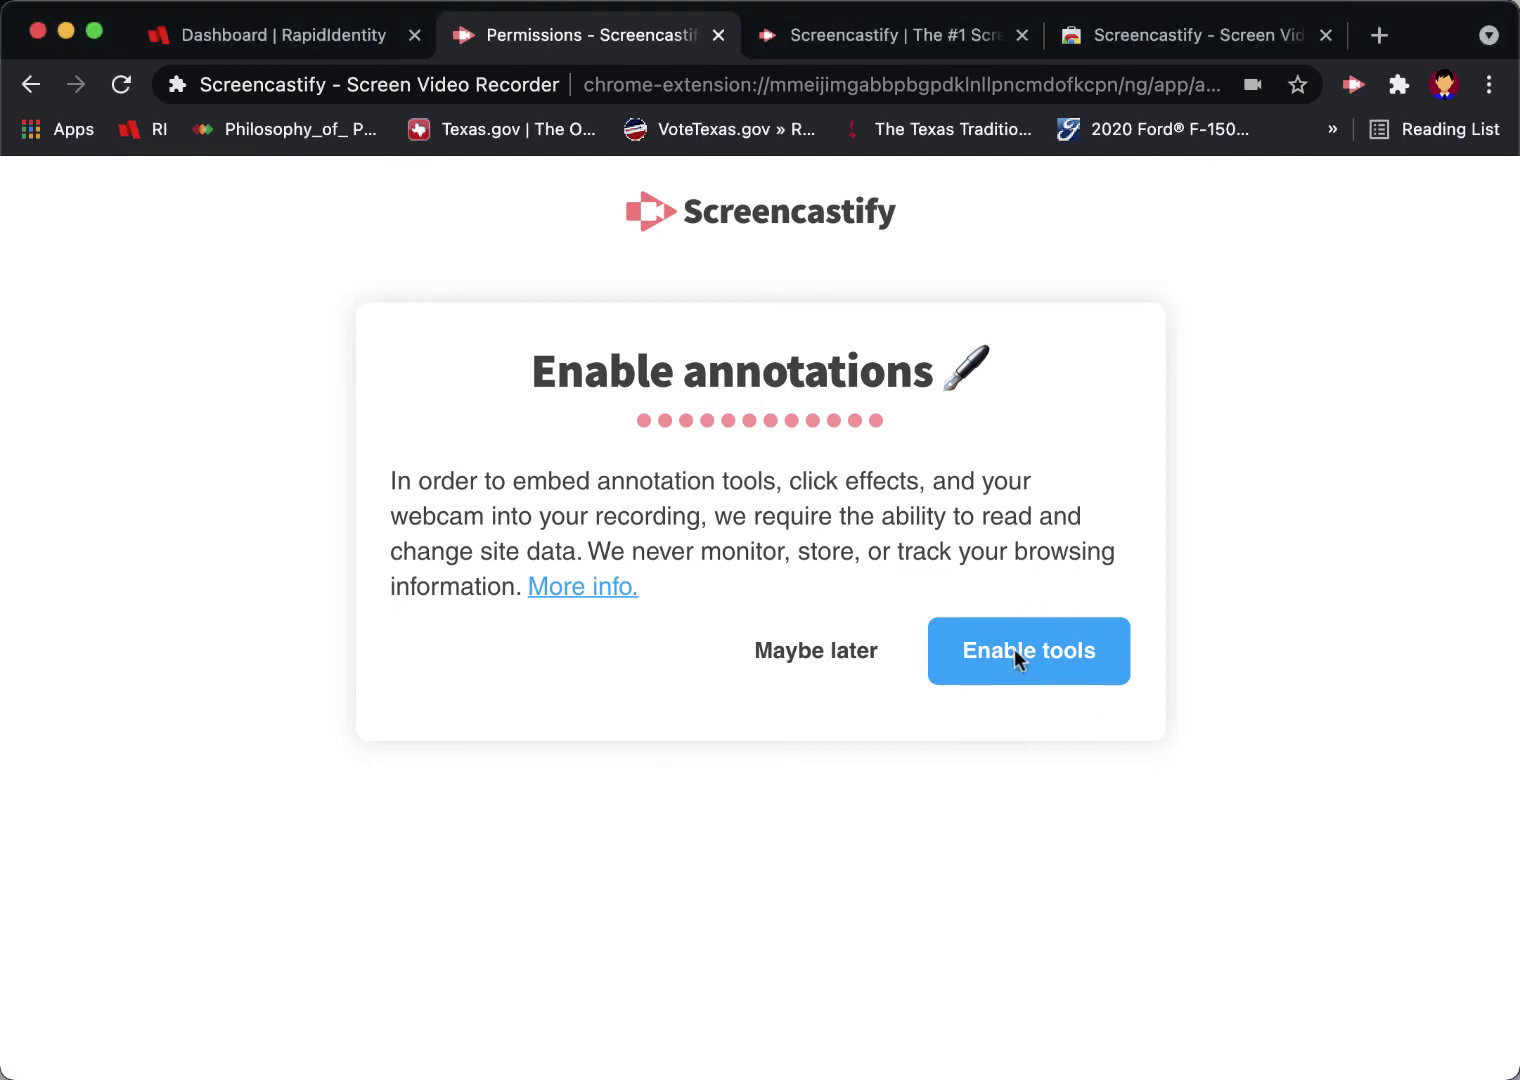
click(1015, 649)
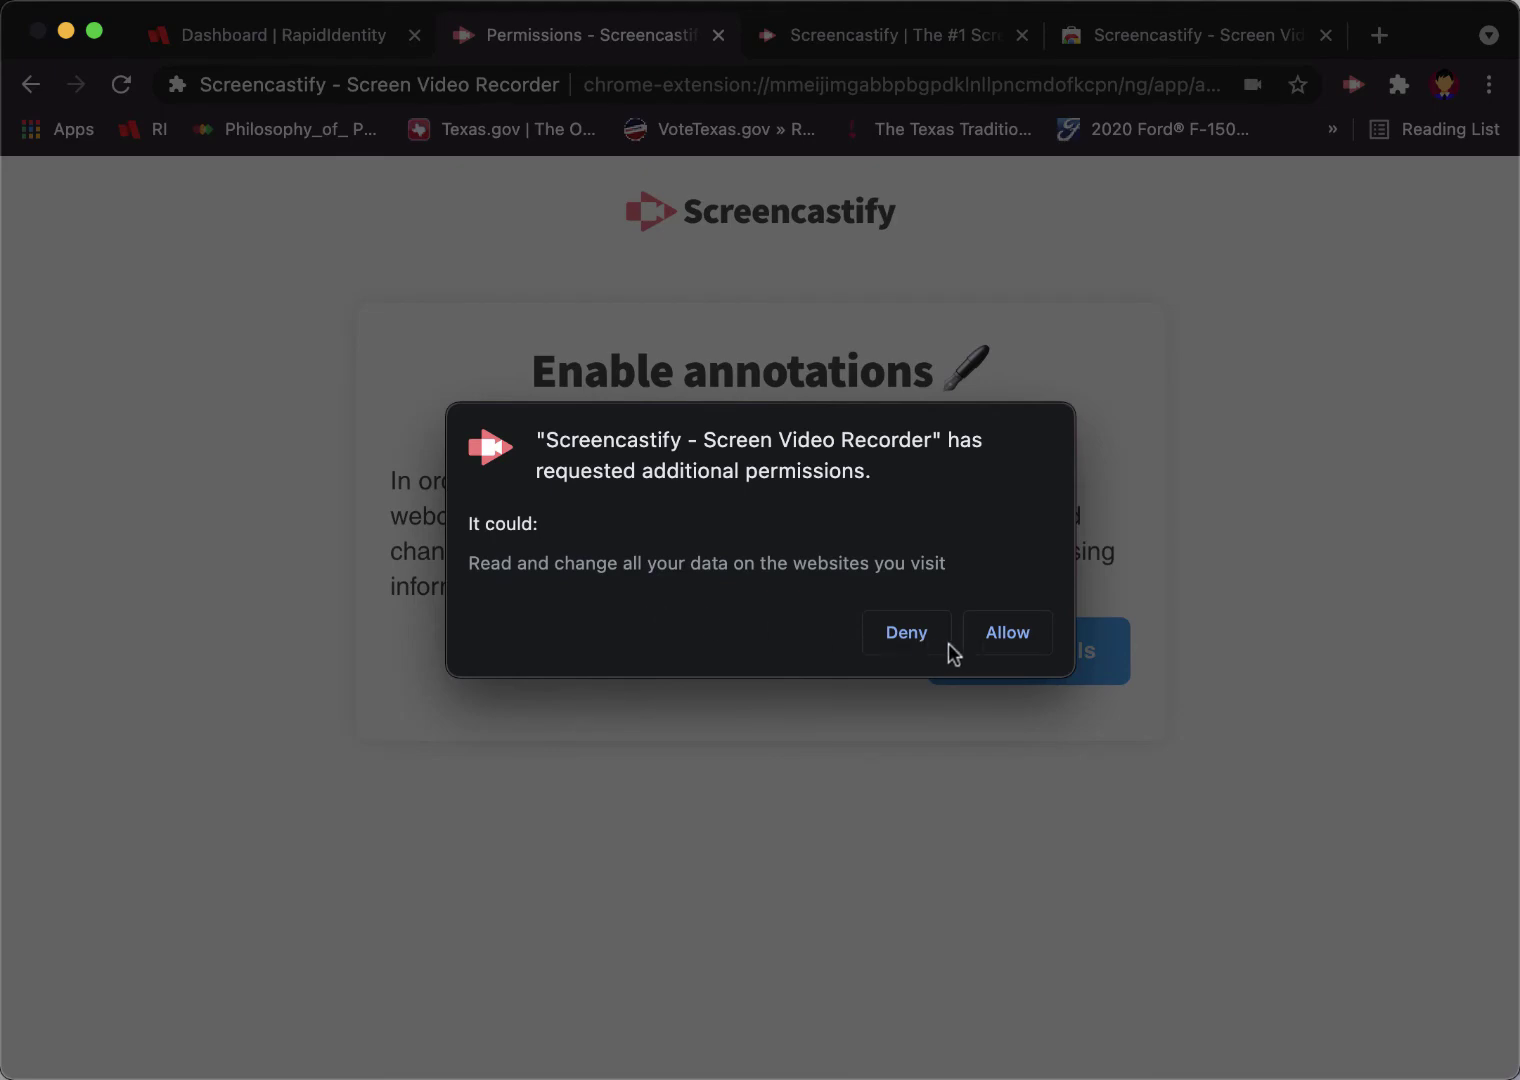
click(1008, 633)
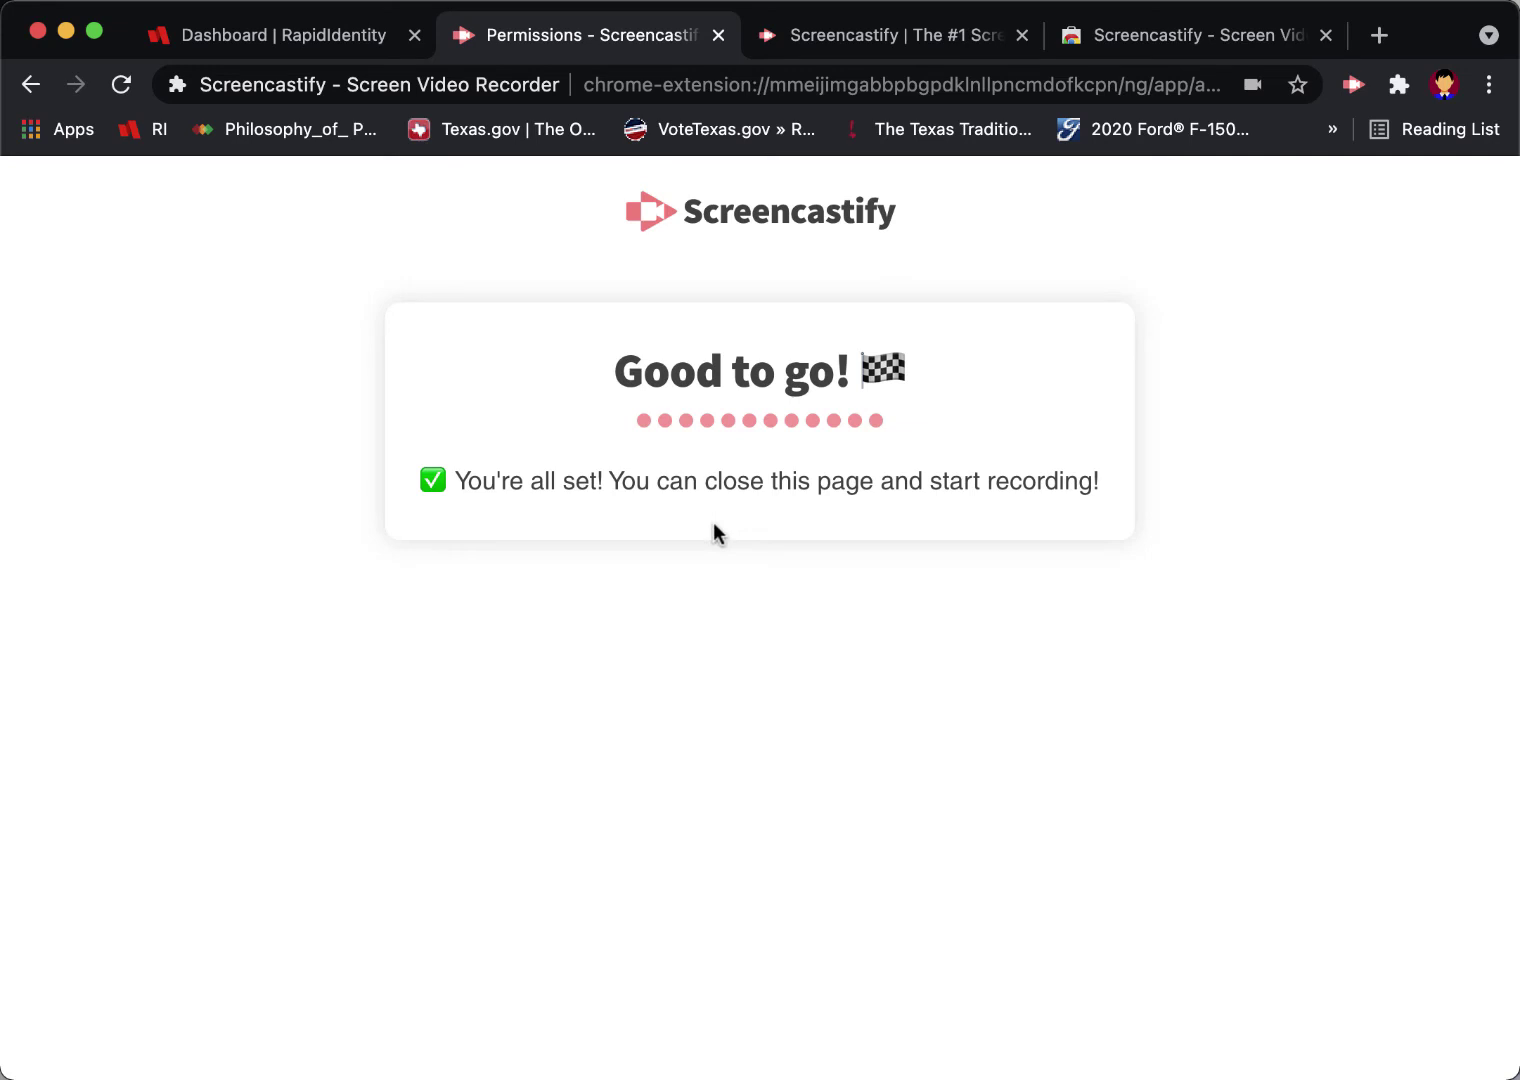
click(718, 35)
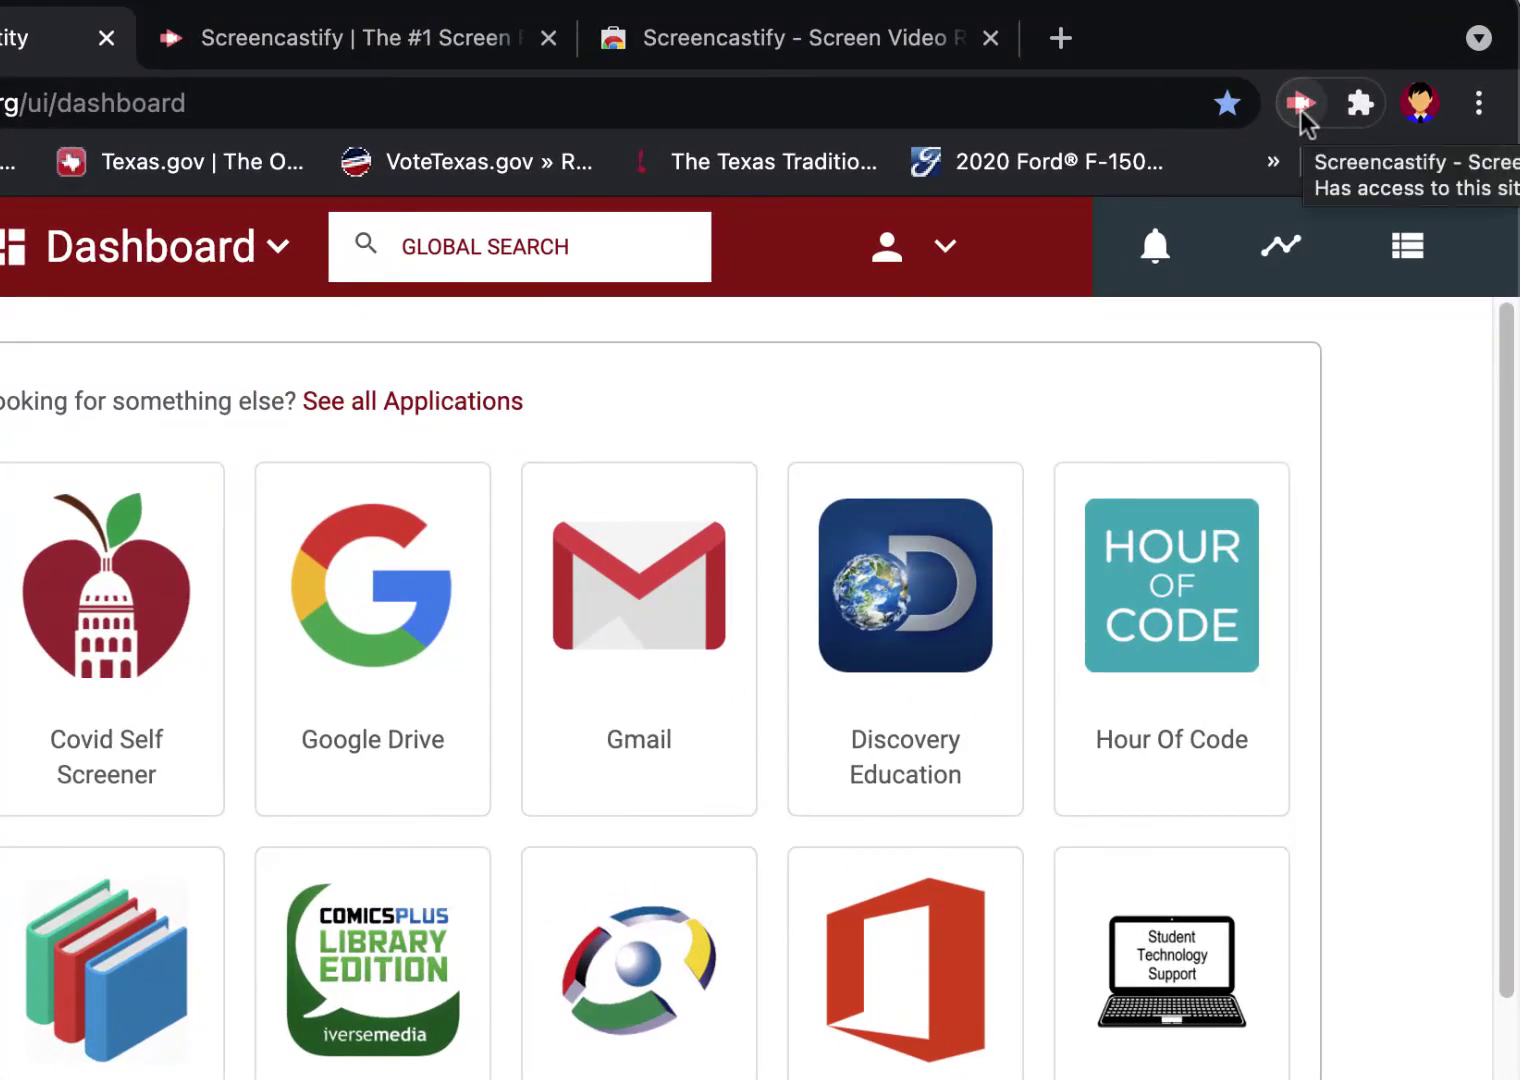
- Examine the Screencastify recorder's basic and additional recording options from the dashboard page, and close the recorder popup
click(1300, 103)
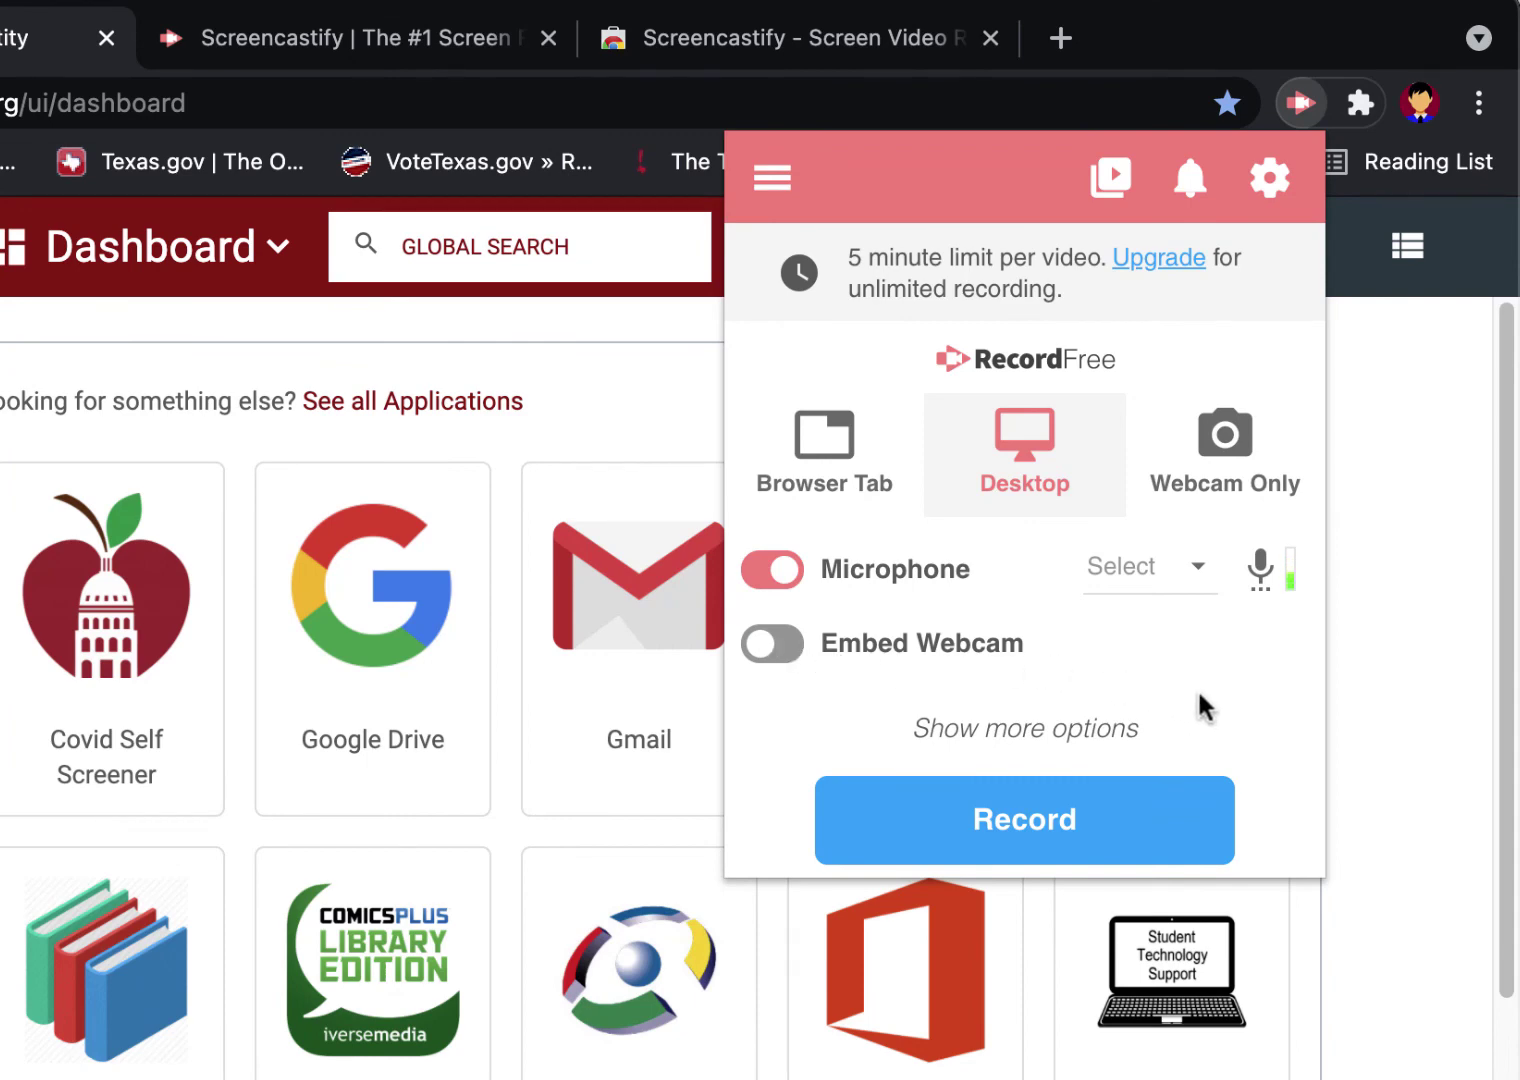
click(1097, 737)
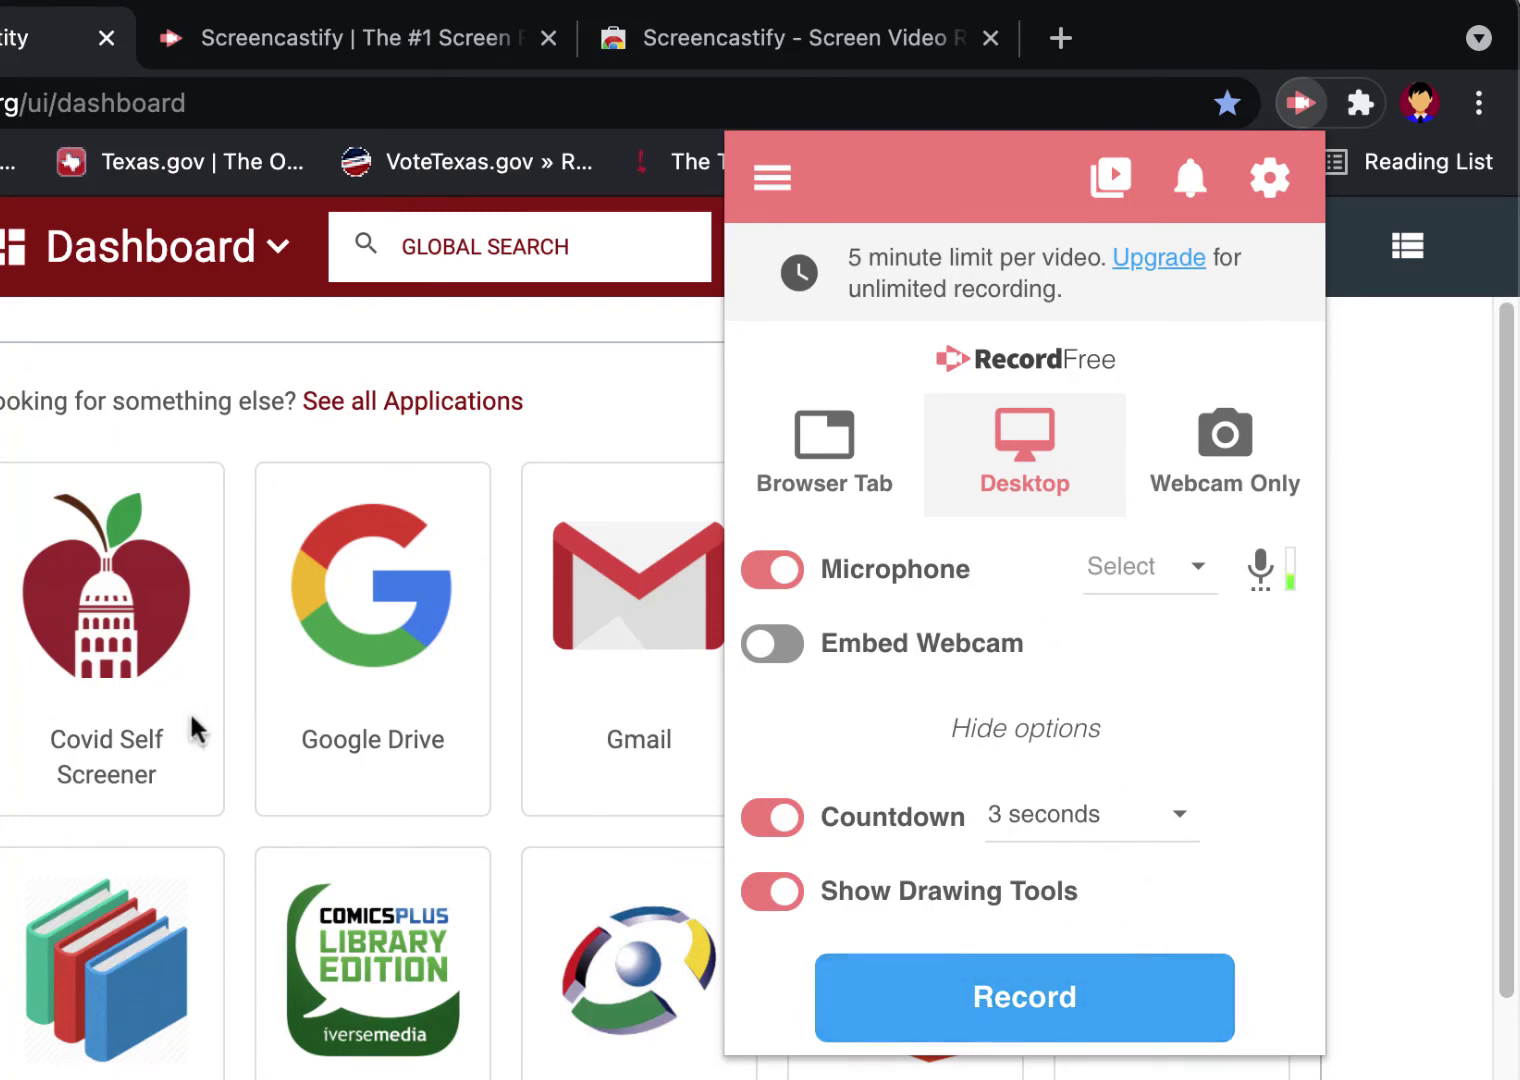
click(1415, 789)
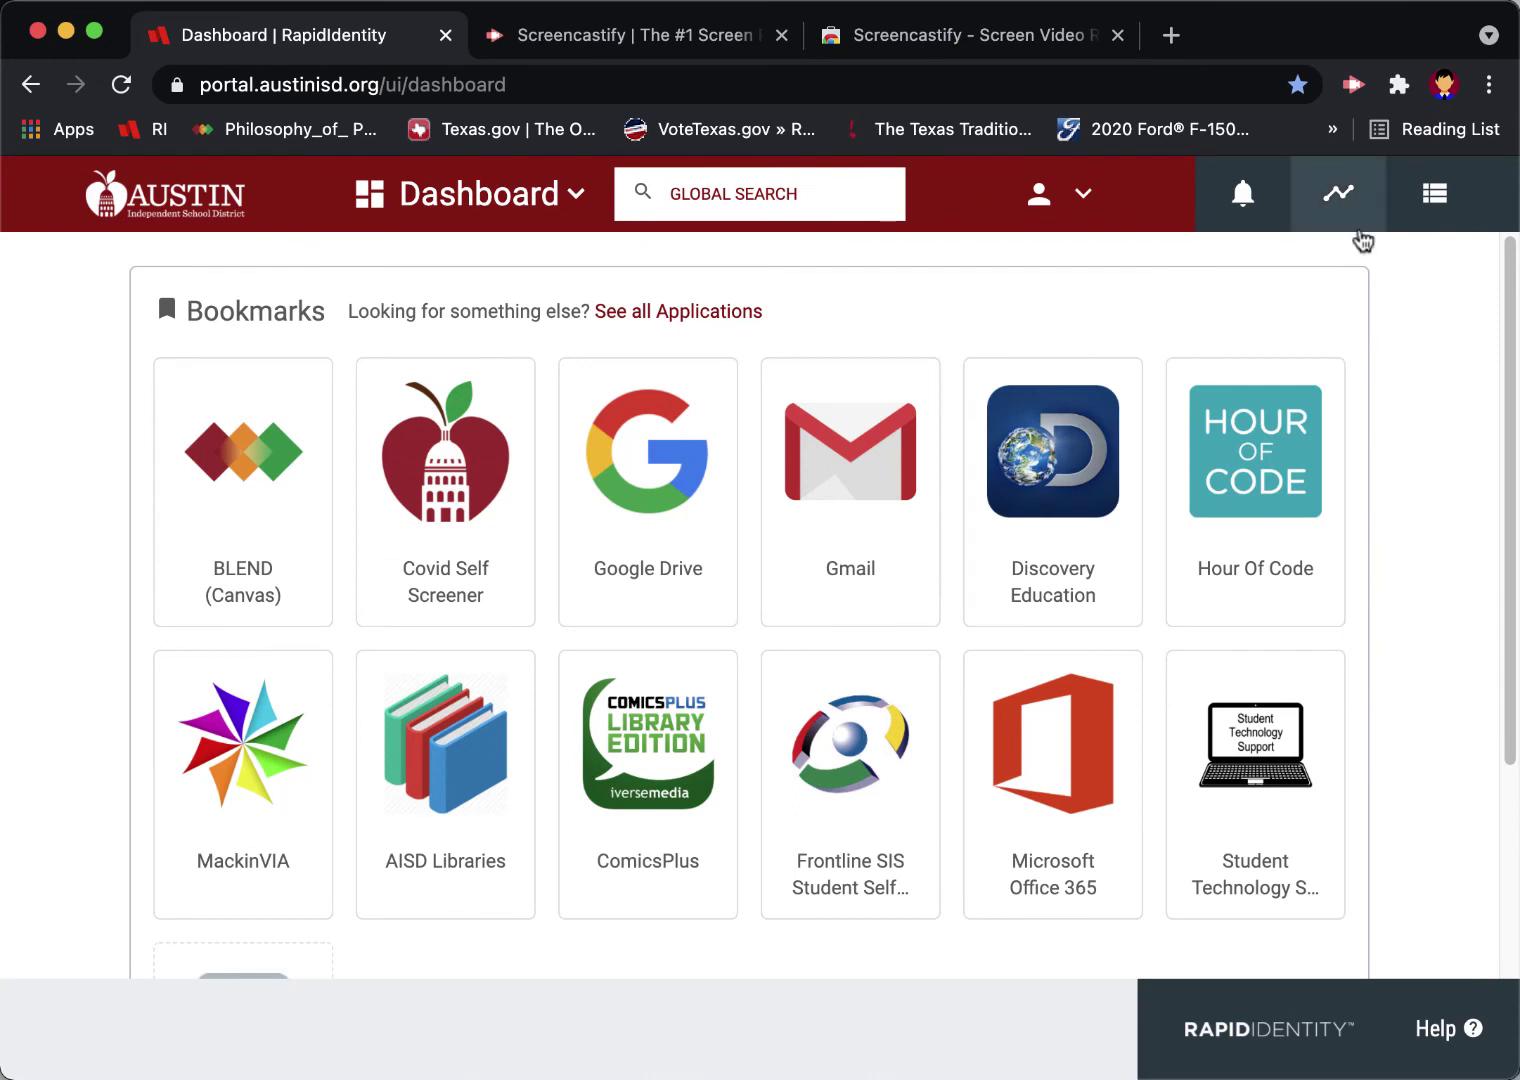